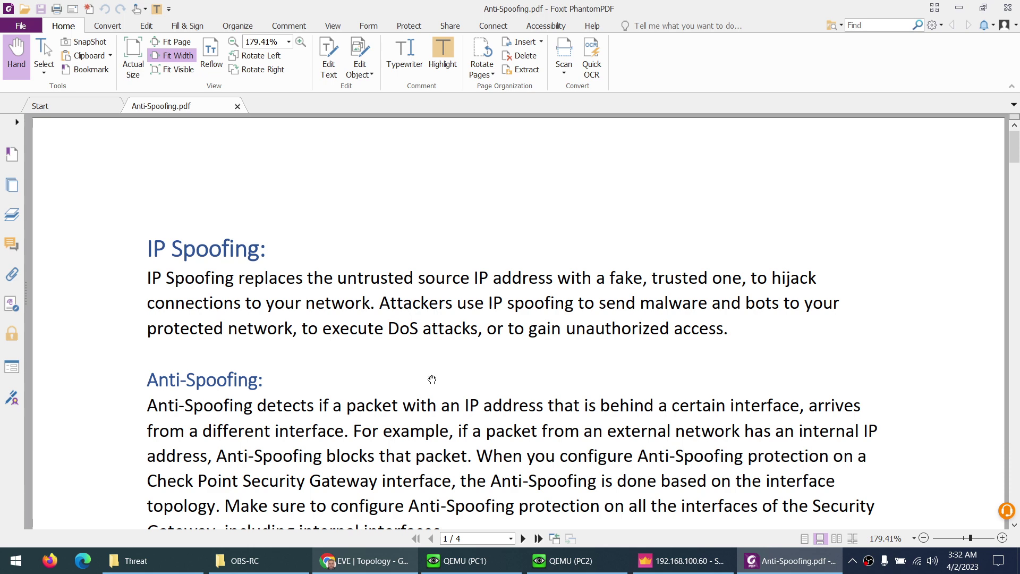
# Scroll past the IP Spoofing and Anti-Spoofing sections to the Anti-Spoofing Lab topology diagram
pyautogui.scroll(-1, 437, 355)
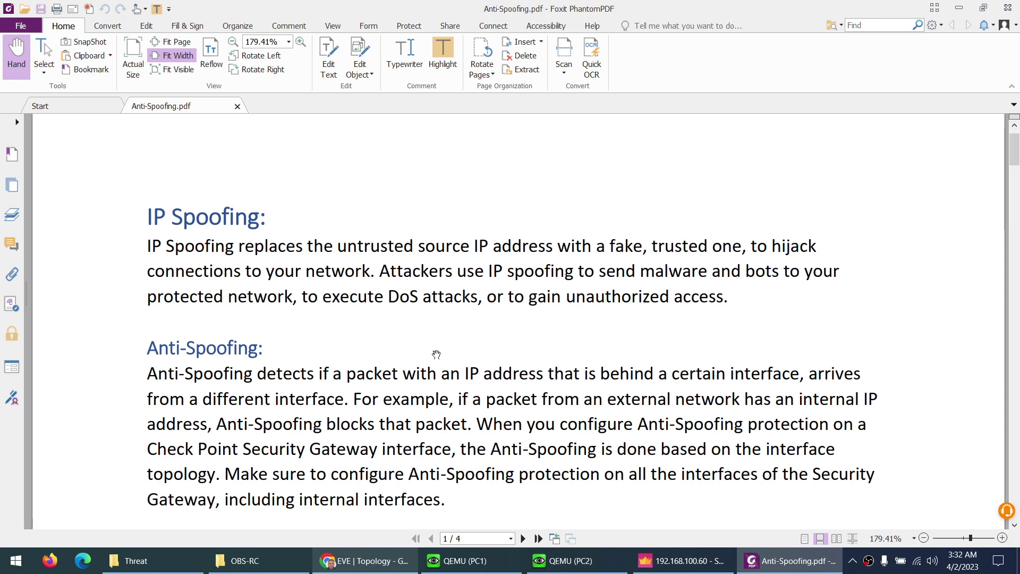
pyautogui.scroll(-3, 436, 354)
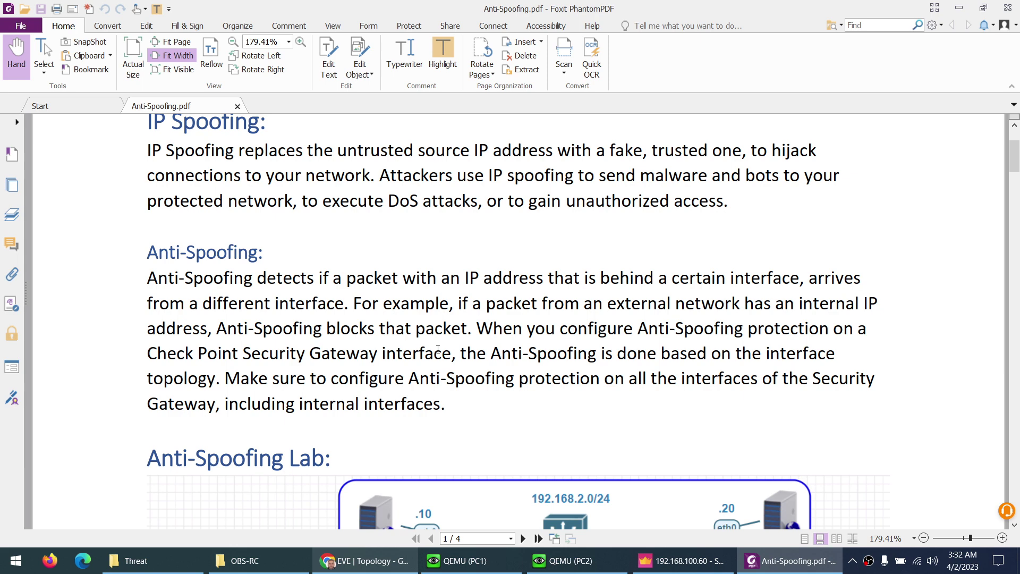
pyautogui.scroll(-6, 438, 349)
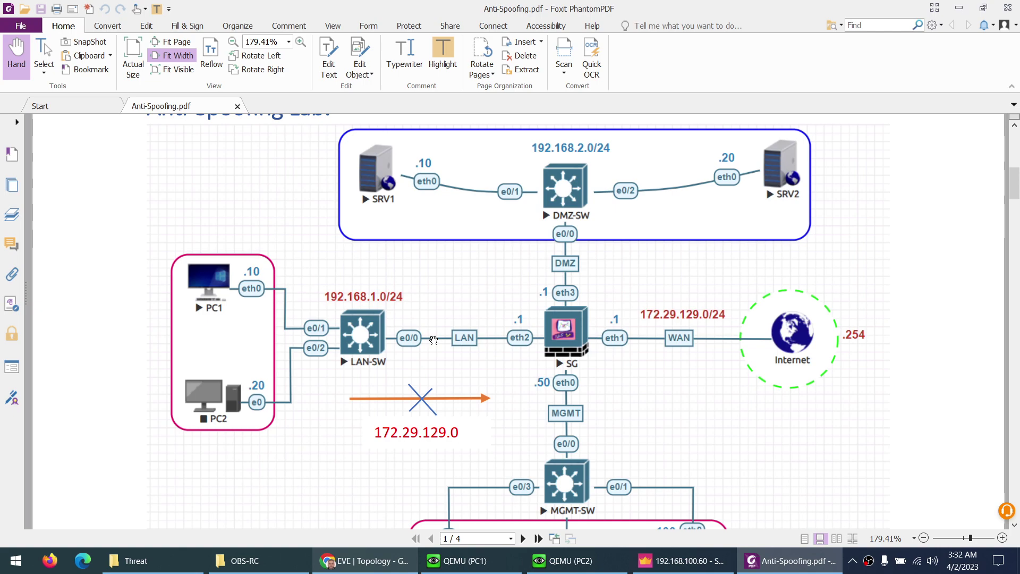
pyautogui.click(351, 563)
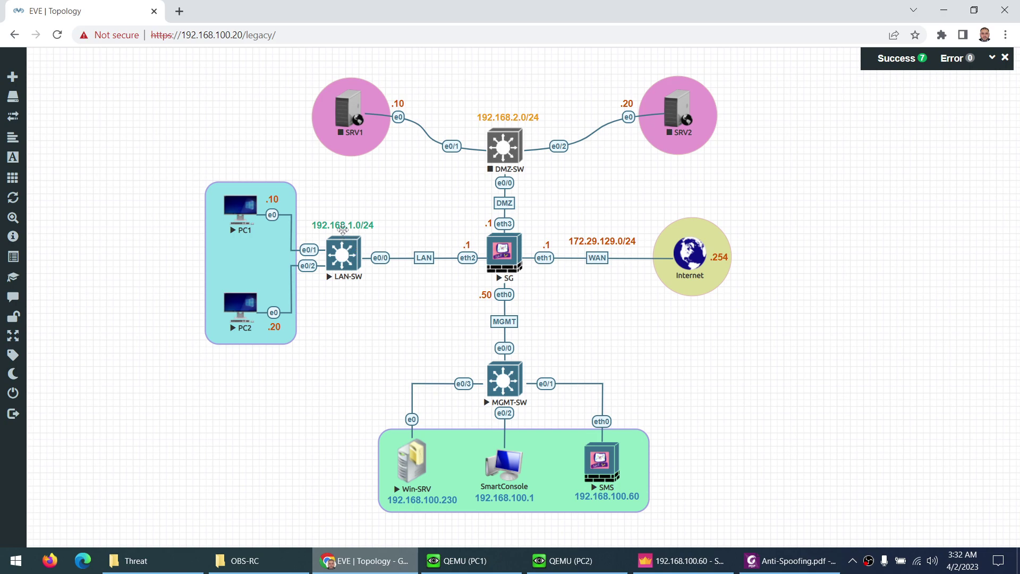
pyautogui.hotkey('alt', 'Tab')
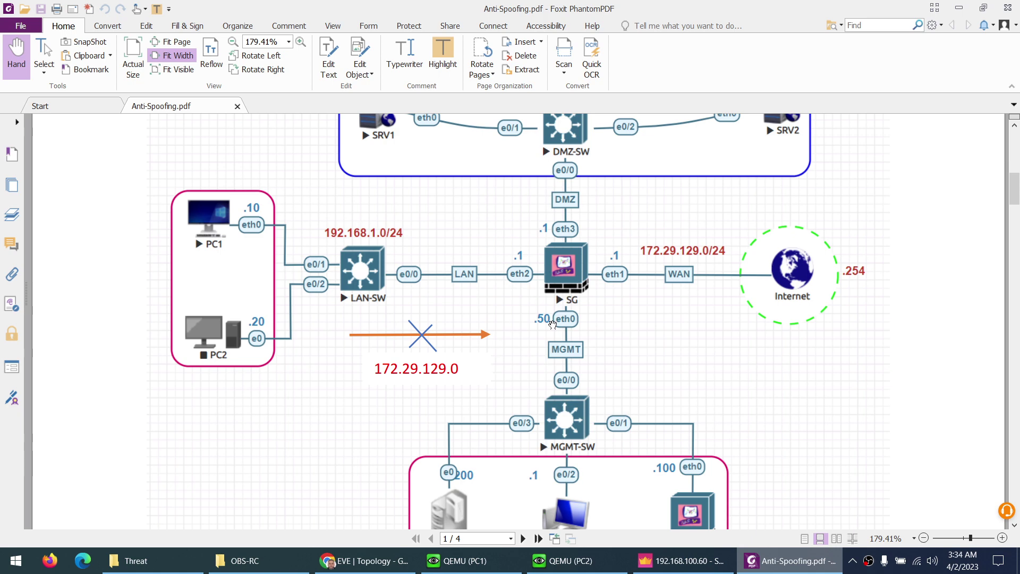
# Scroll through pages 2–3 of the guide to eth1's Prevent and Log anti-spoofing settings
pyautogui.scroll(5, 461, 293)
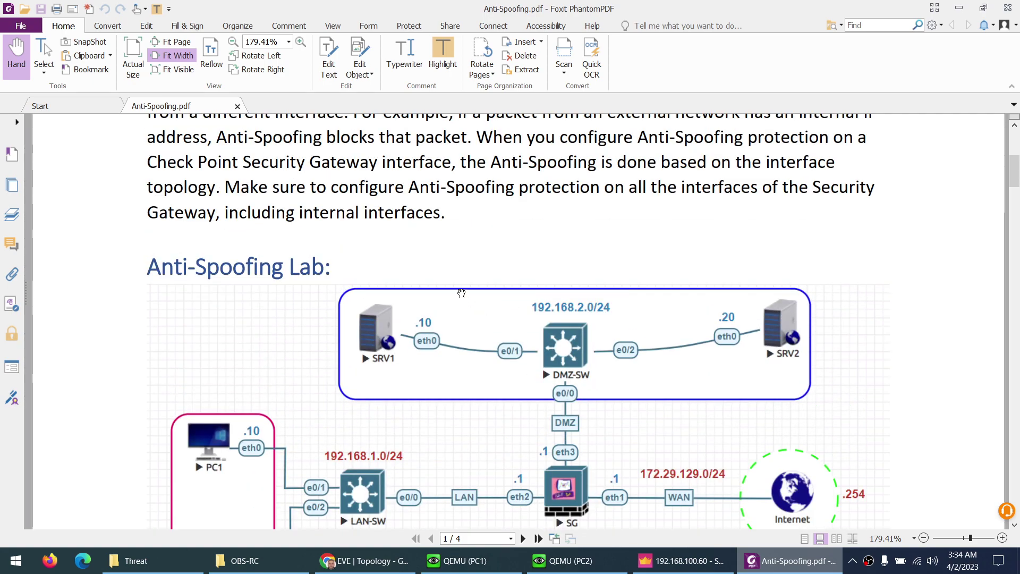
pyautogui.scroll(2, 462, 293)
pyautogui.scroll(-6, 478, 300)
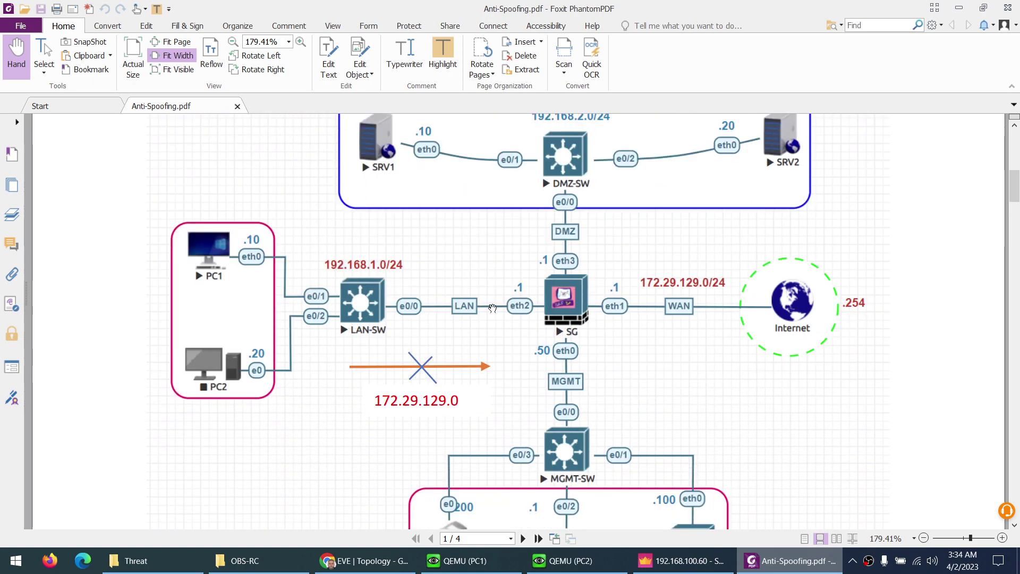
pyautogui.scroll(-6, 493, 307)
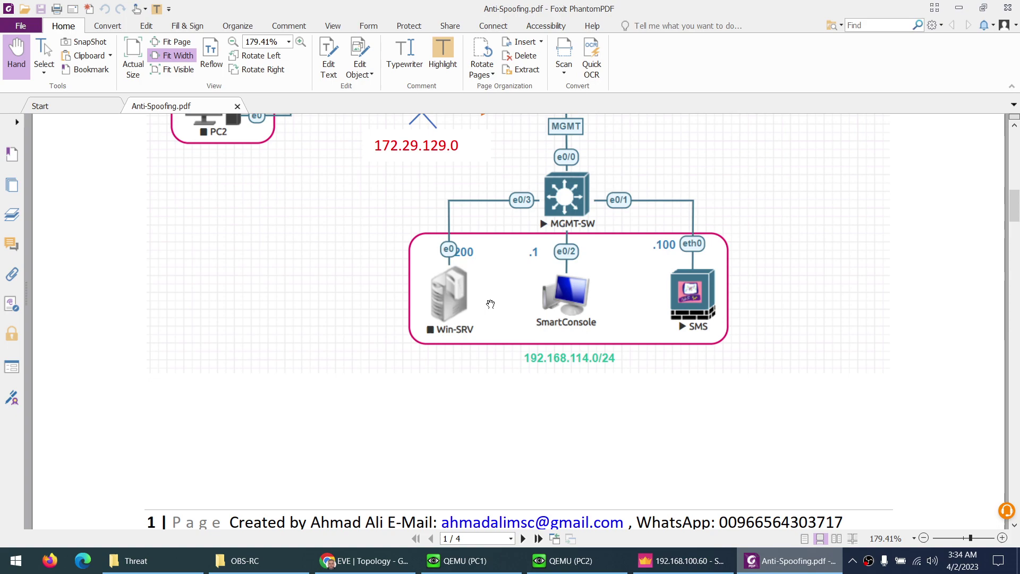
pyautogui.scroll(-13, 491, 304)
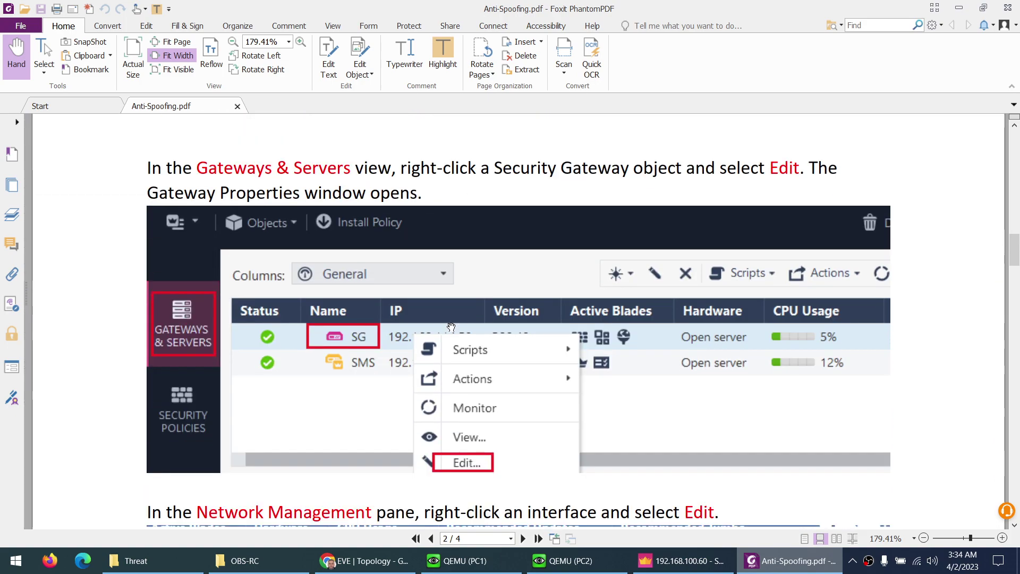
pyautogui.scroll(-2, 300, 260)
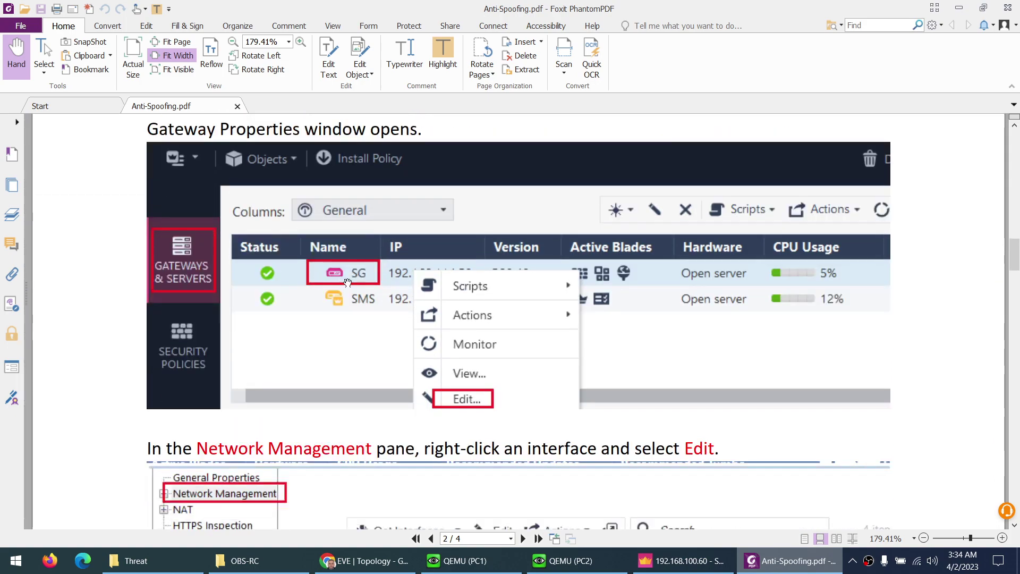
pyautogui.scroll(-9, 381, 287)
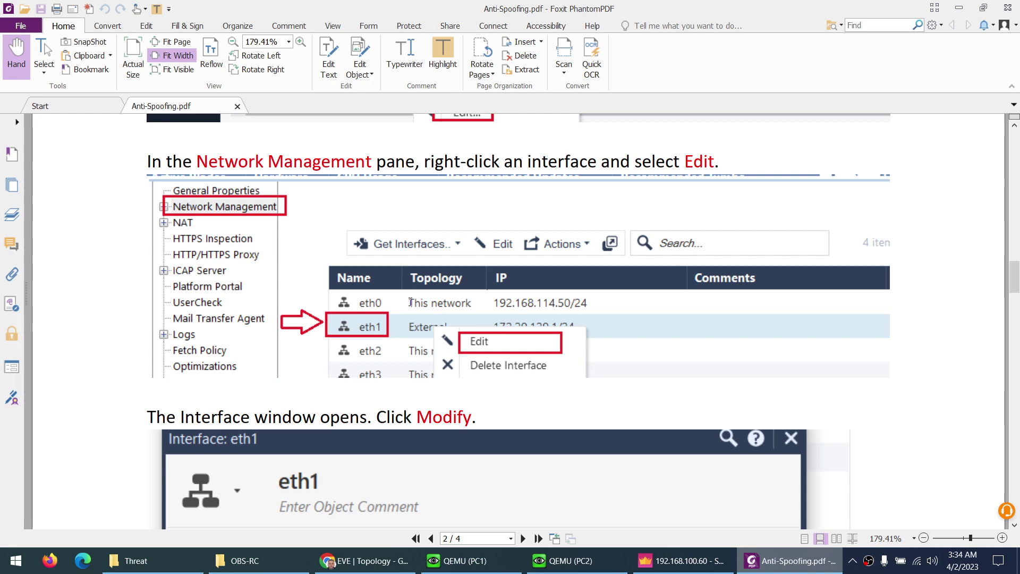
pyautogui.scroll(-1, 326, 275)
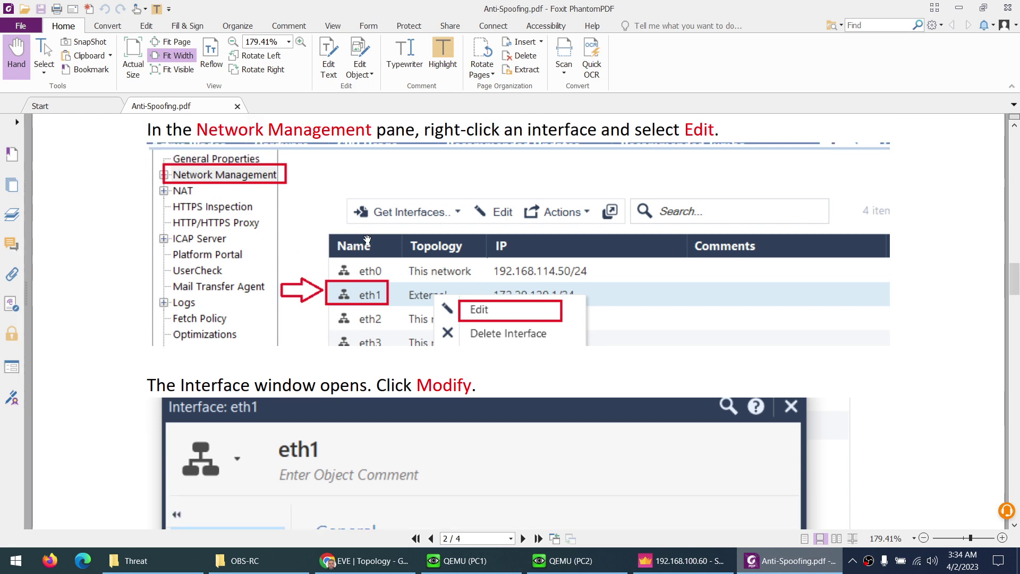
pyautogui.scroll(-7, 420, 287)
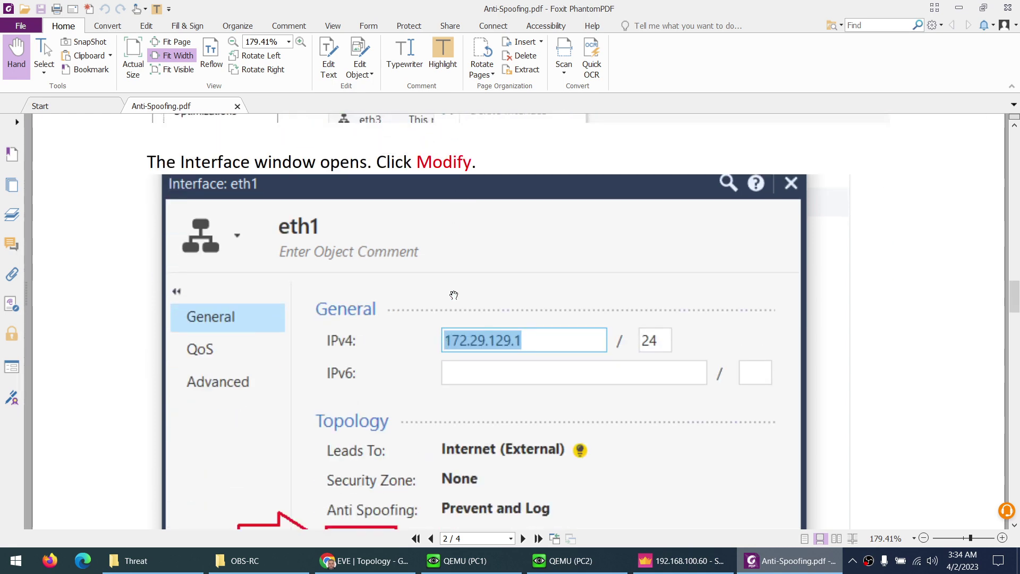
pyautogui.scroll(-8, 454, 295)
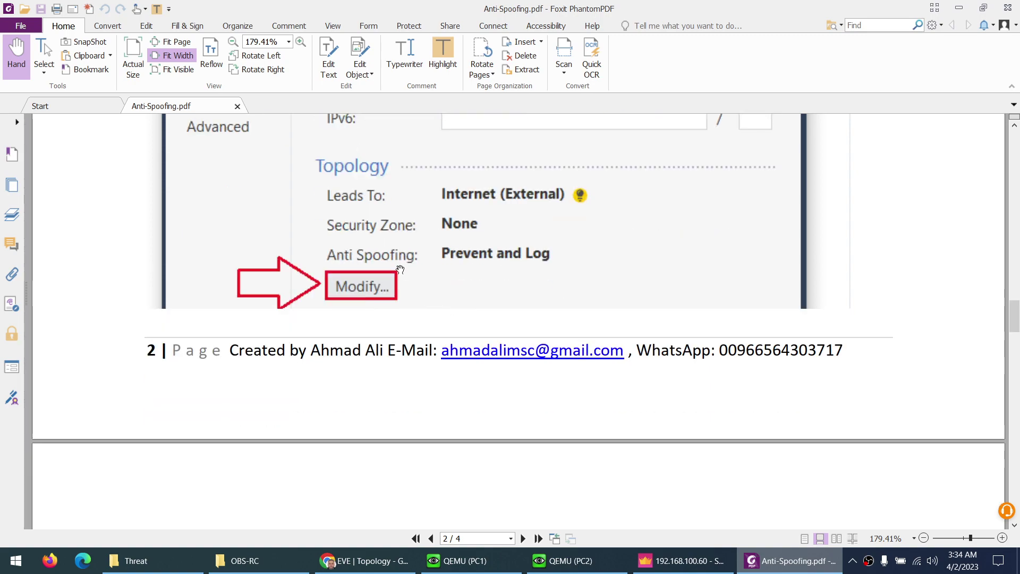
pyautogui.scroll(-14, 400, 270)
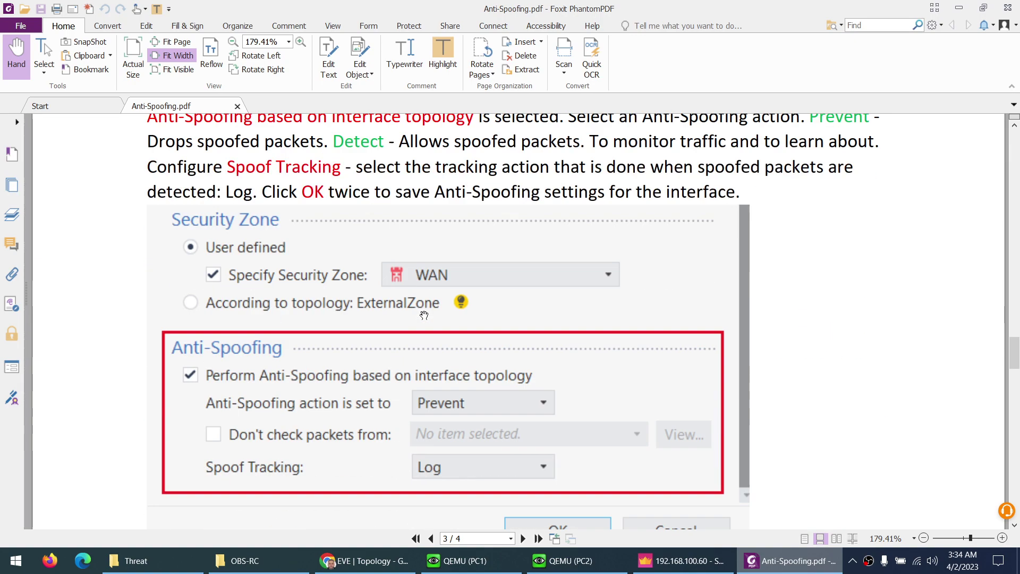
pyautogui.scroll(-4, 424, 315)
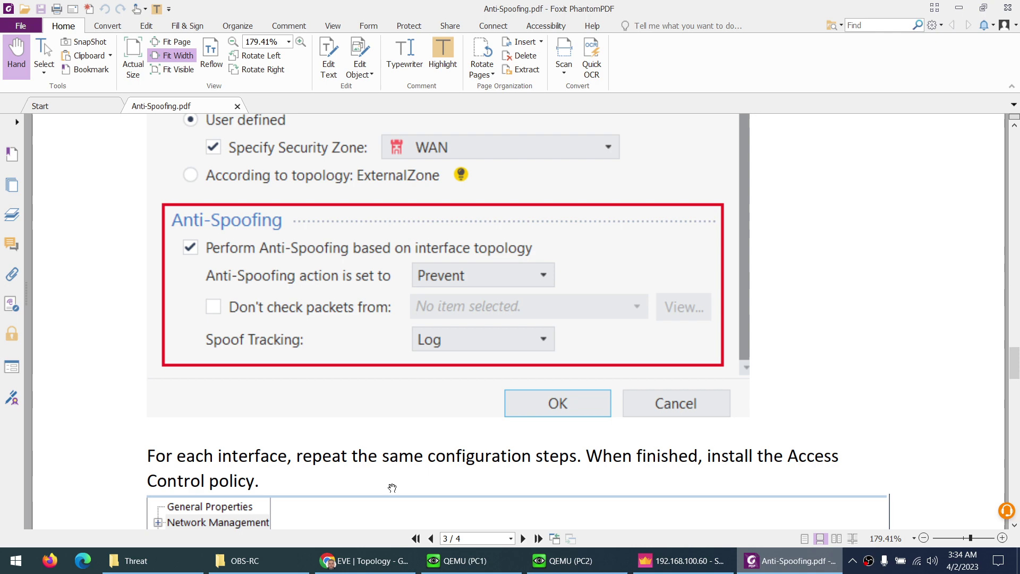
# Open the topology settings of the SG gateway's eth1 interface in SmartConsole
pyautogui.click(683, 561)
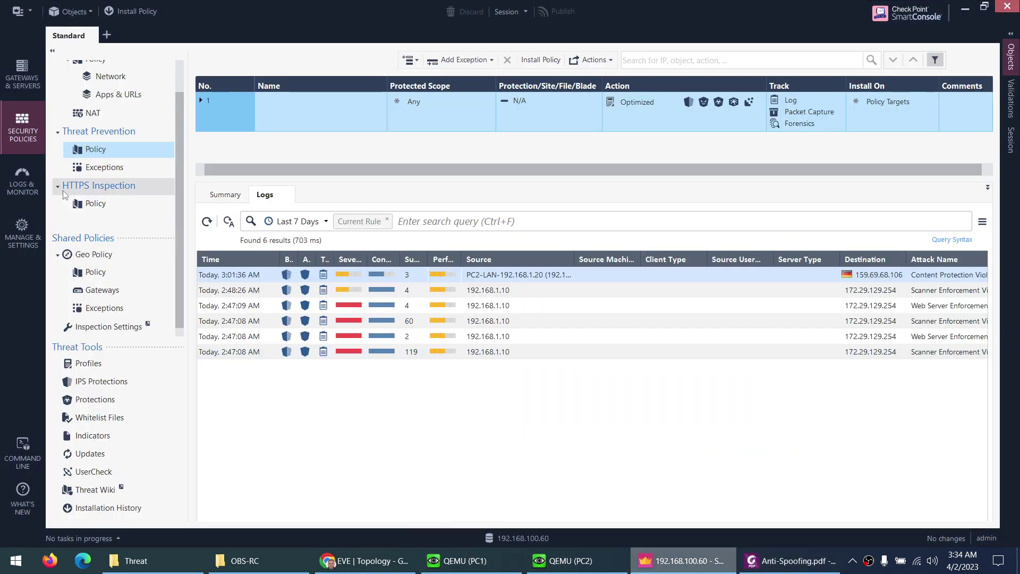
pyautogui.click(22, 80)
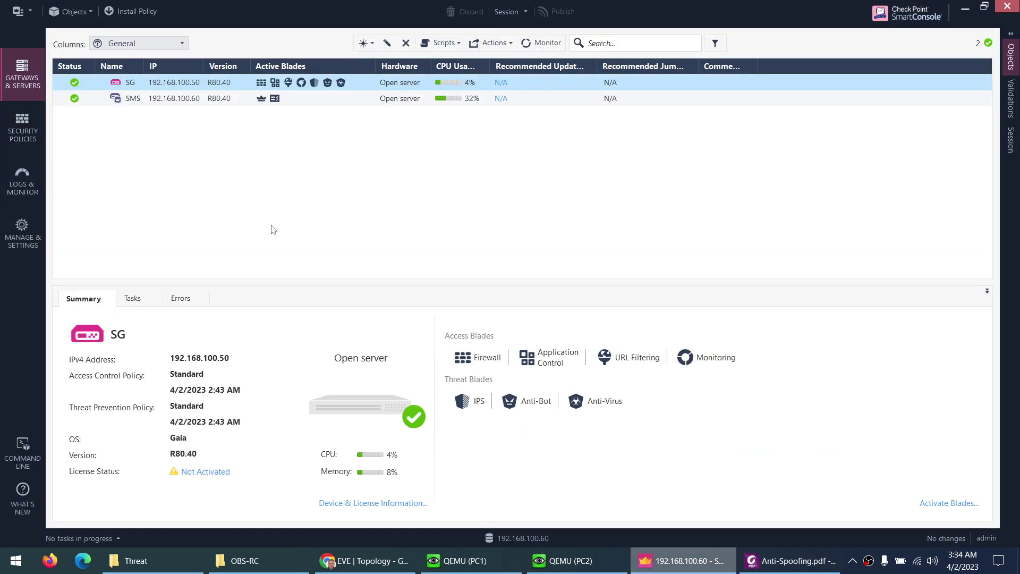
pyautogui.doubleClick(178, 84)
pyautogui.click(305, 87)
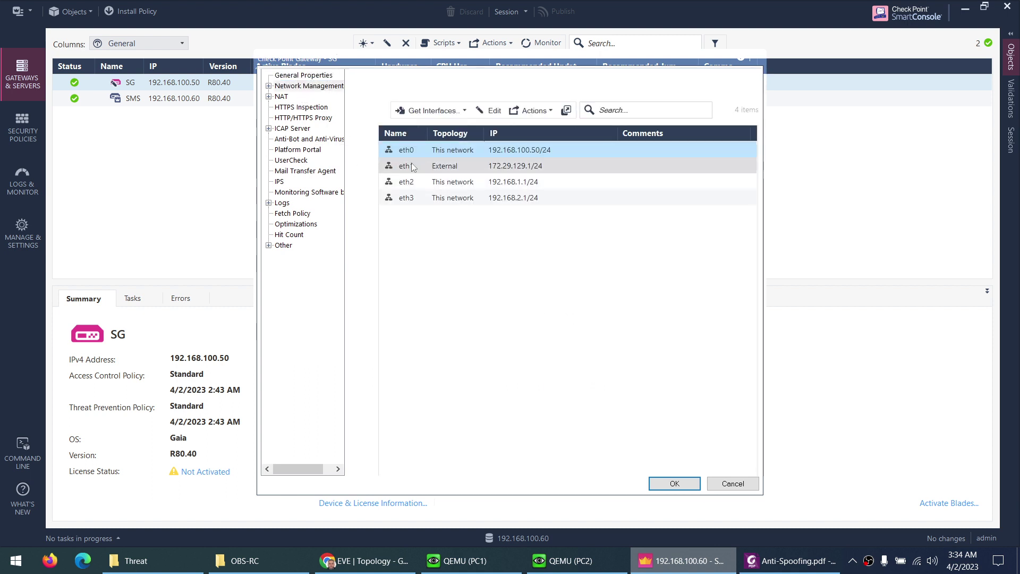
pyautogui.doubleClick(412, 168)
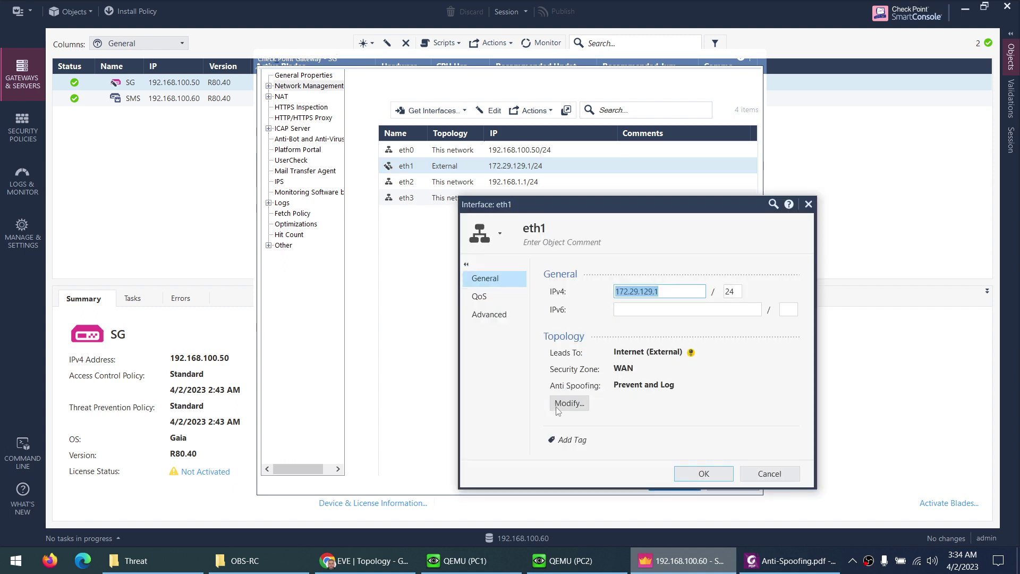
pyautogui.click(565, 404)
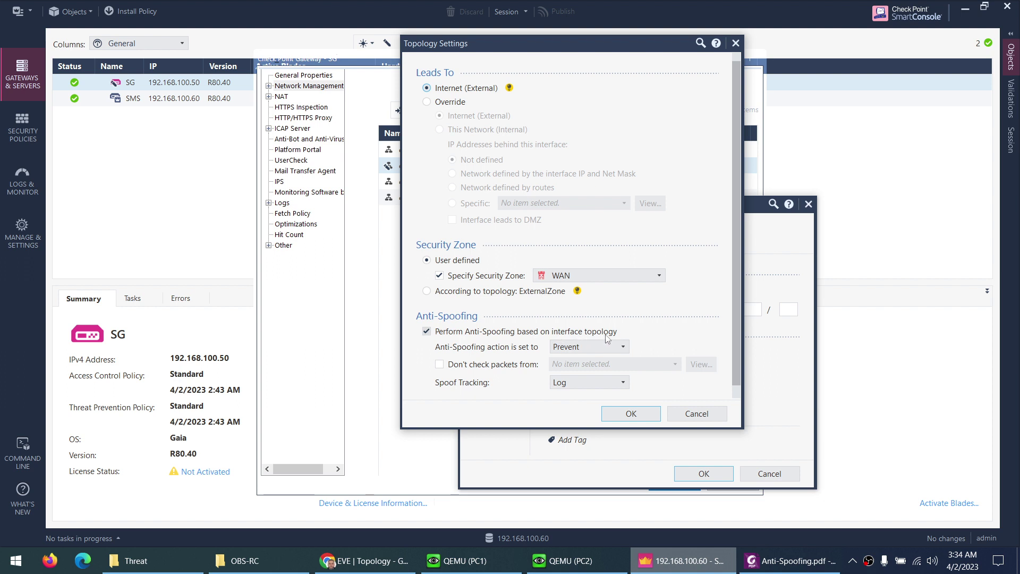
# Confirm eth1's anti-spoofing action is Prevent with Log tracking, then cancel unchanged
pyautogui.click(578, 350)
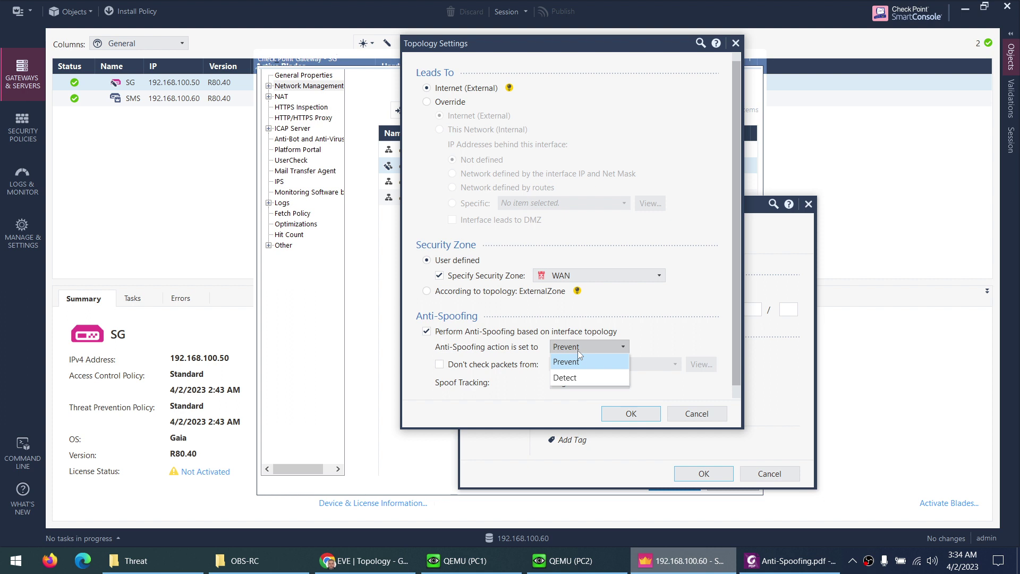
pyautogui.click(578, 350)
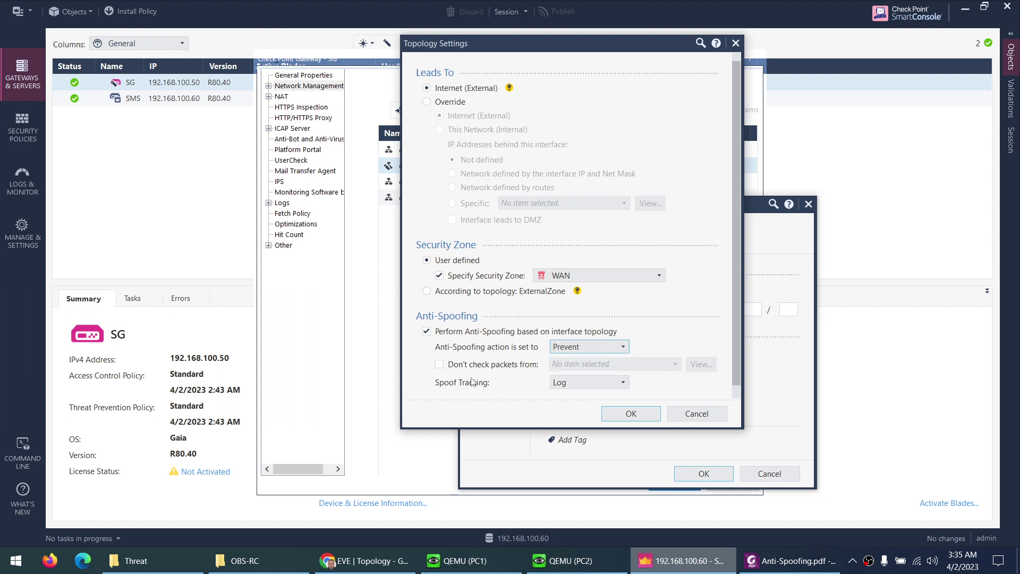
pyautogui.click(568, 382)
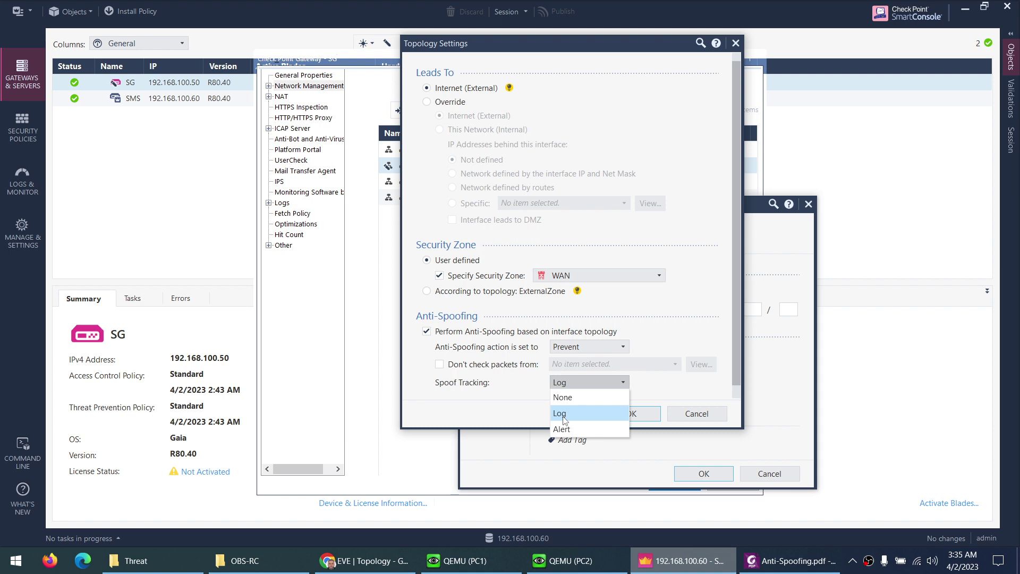
pyautogui.click(565, 417)
pyautogui.click(561, 384)
pyautogui.click(561, 384)
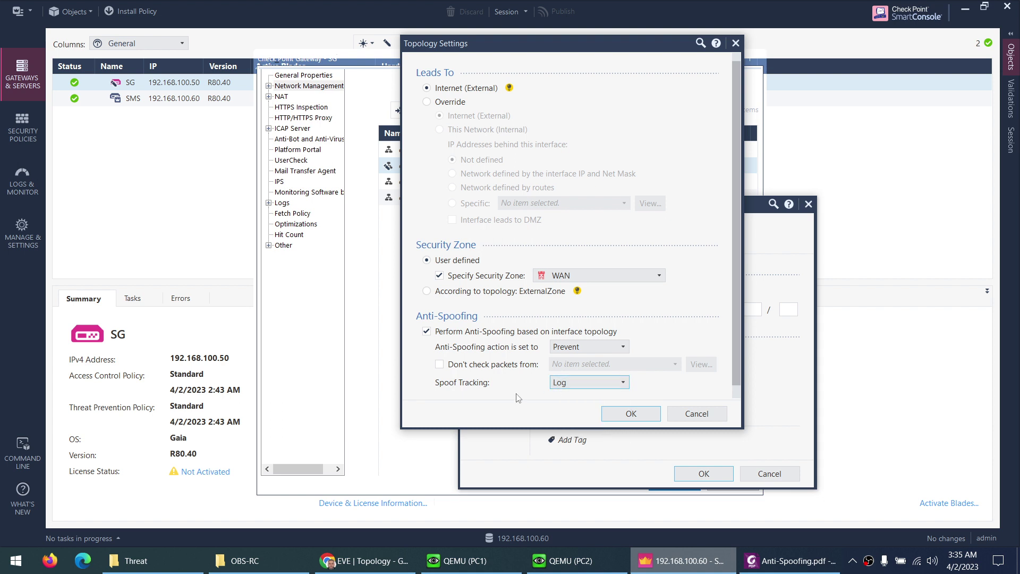
pyautogui.click(696, 413)
# Check the eth2 and eth3 anti-spoofing settings, then close the SG gateway properties unchanged
pyautogui.click(769, 473)
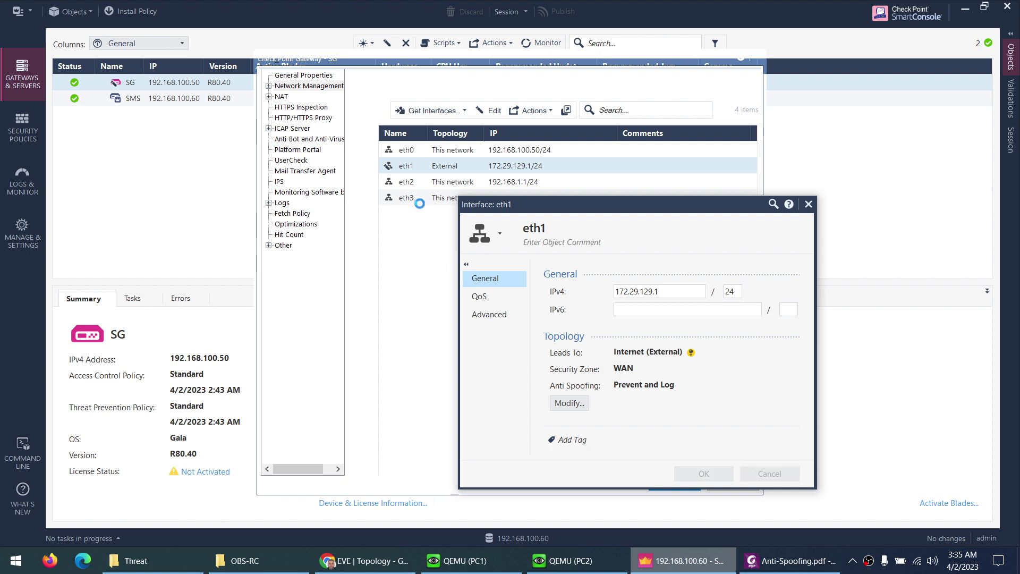
pyautogui.click(449, 183)
pyautogui.doubleClick(448, 186)
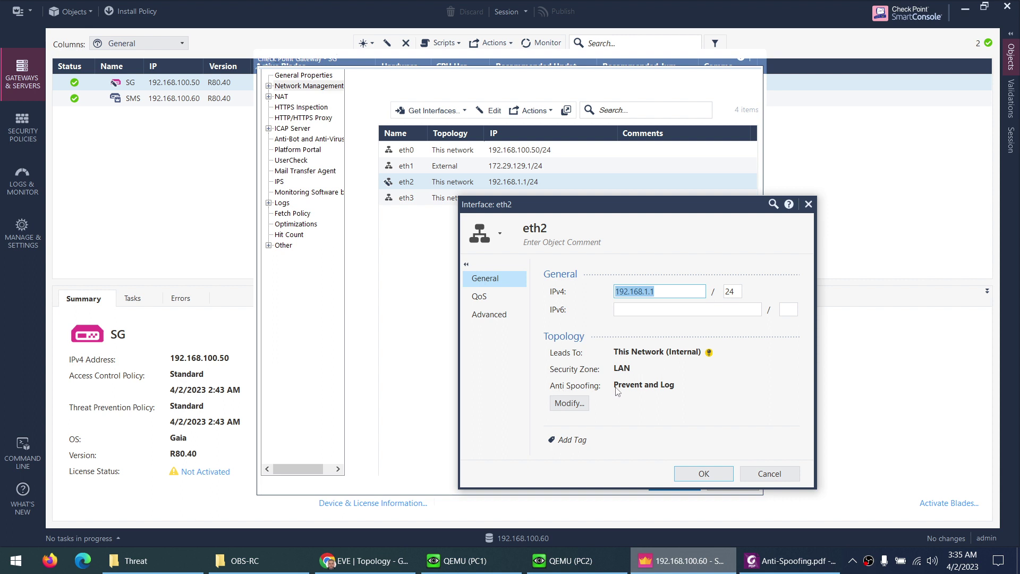
pyautogui.click(765, 472)
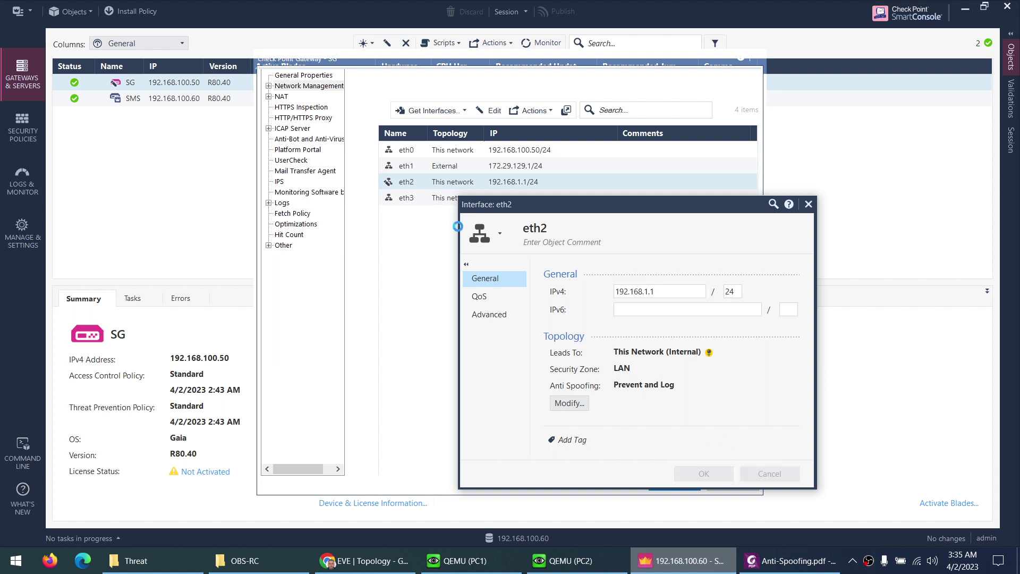
pyautogui.click(425, 202)
pyautogui.doubleClick(425, 202)
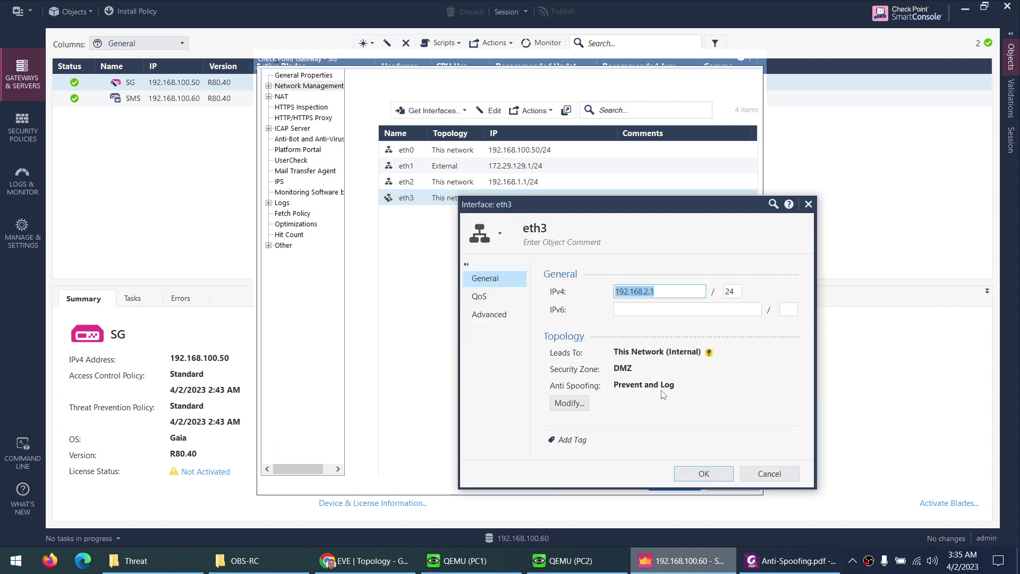
pyautogui.click(729, 474)
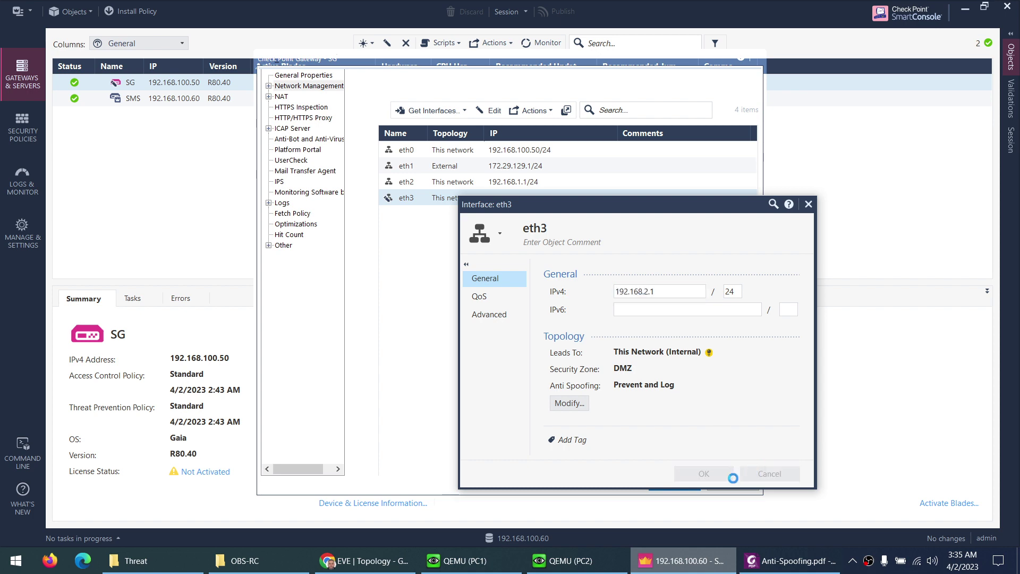
pyautogui.click(733, 483)
# Scroll to page 4 of the guide and highlight PC1's address 192.168.1.10 in yellow
pyautogui.click(792, 560)
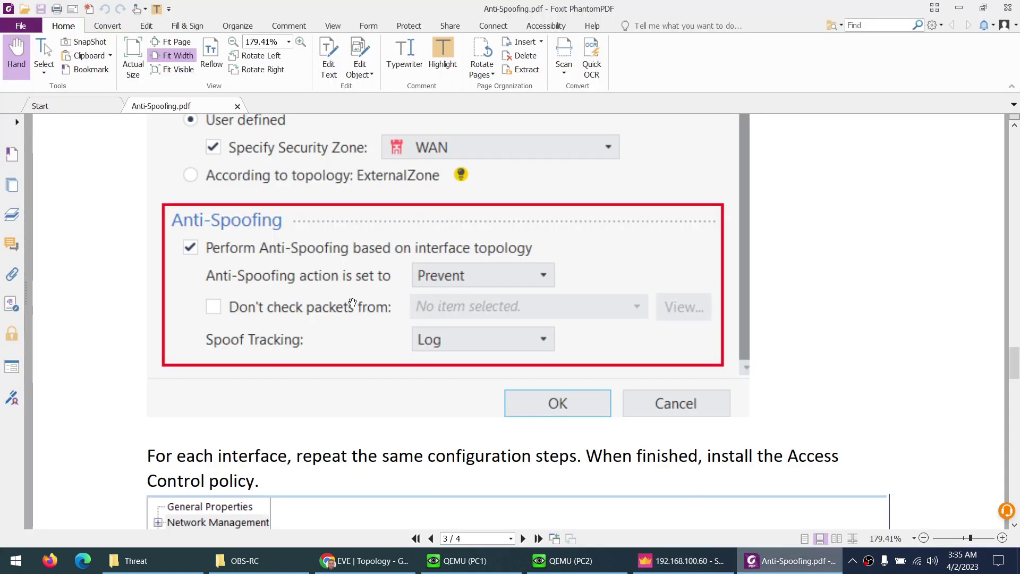
pyautogui.scroll(-3, 352, 303)
pyautogui.scroll(-10, 368, 303)
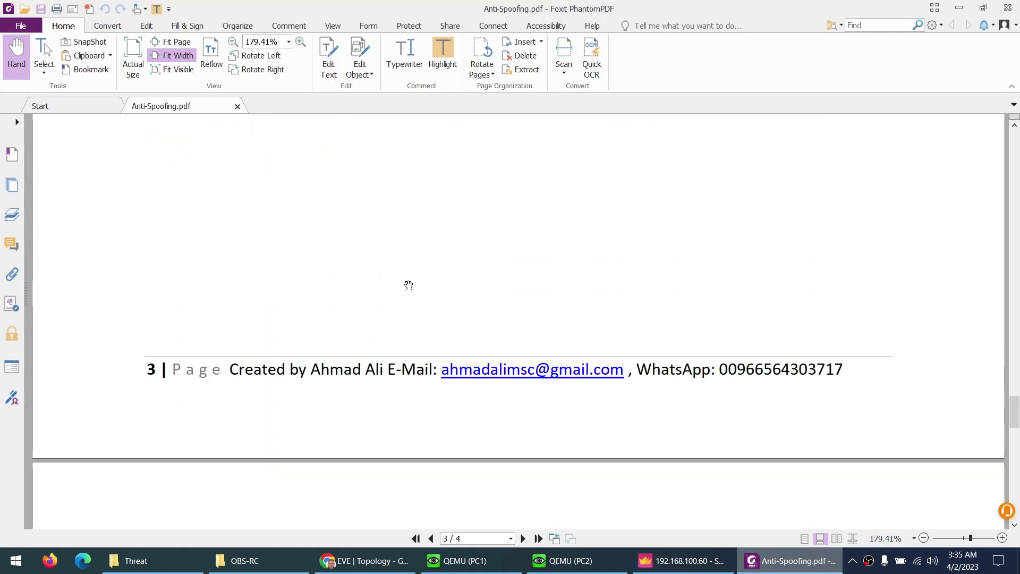
pyautogui.scroll(-5, 408, 286)
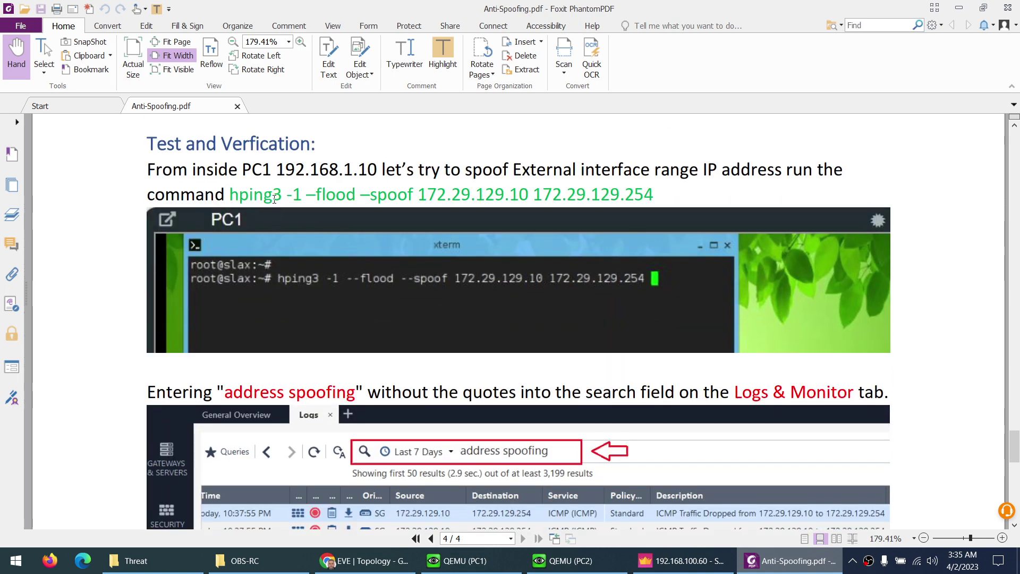
pyautogui.moveTo(249, 169); pyautogui.dragTo(377, 170)
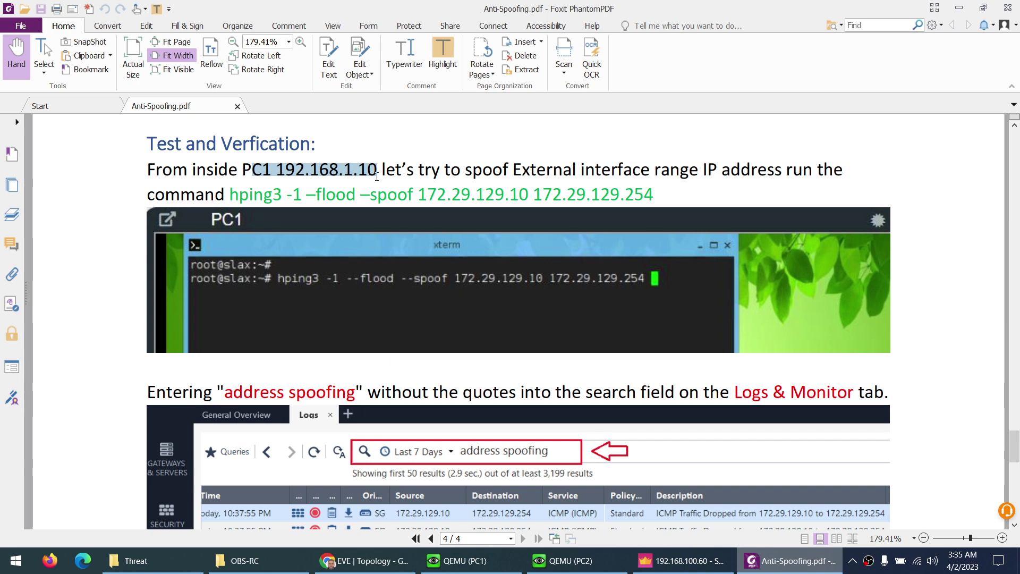
pyautogui.click(438, 56)
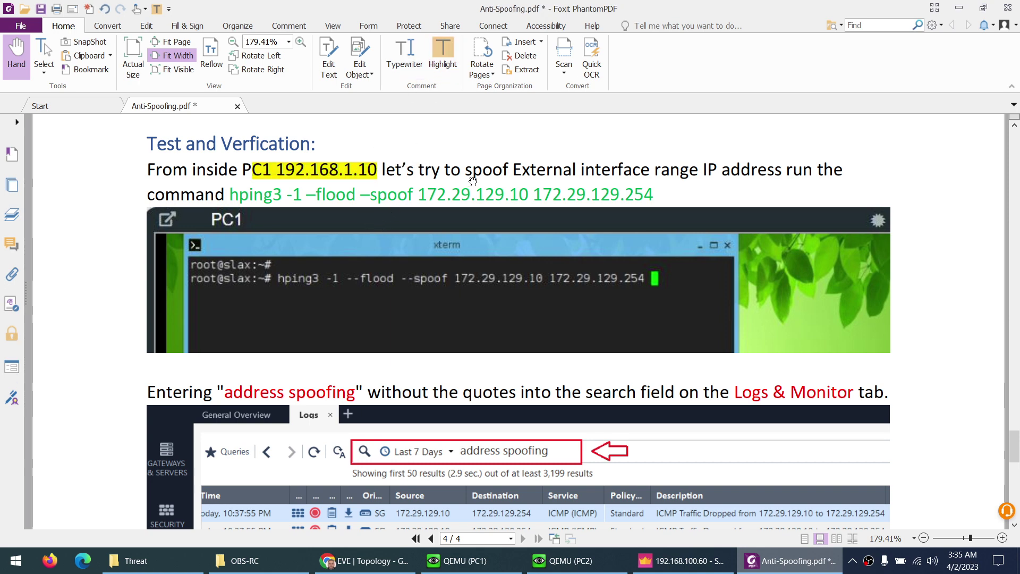
# Highlight 'External interface range' and select the spoofed address 172.29.129.10
pyautogui.moveTo(512, 170); pyautogui.dragTo(698, 171)
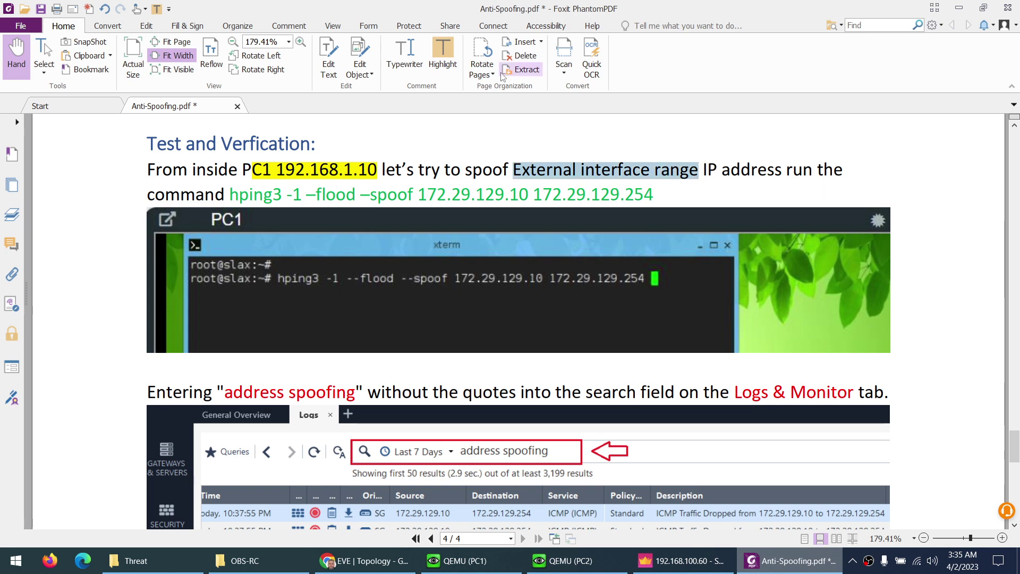
pyautogui.click(443, 56)
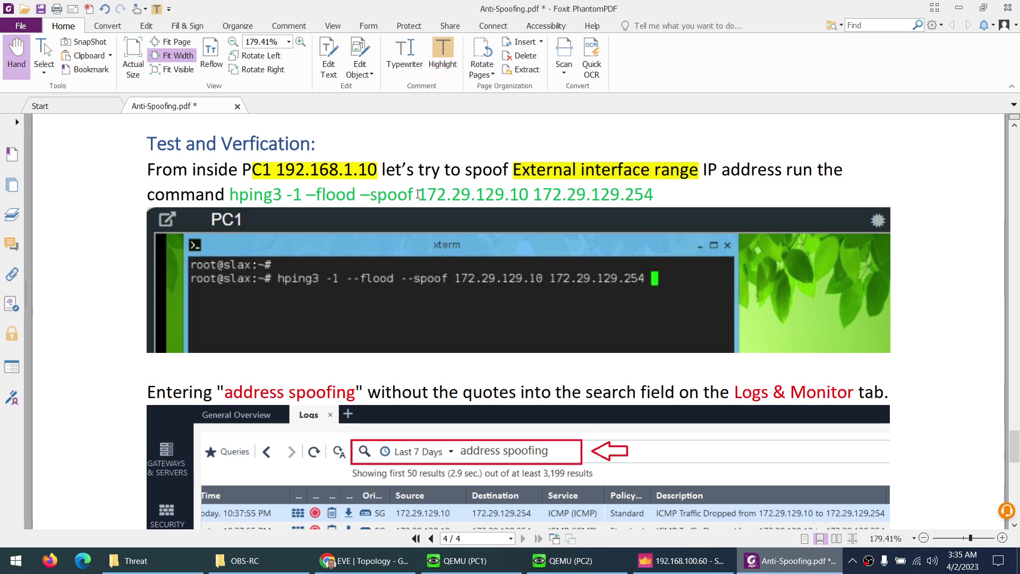
pyautogui.moveTo(419, 194); pyautogui.dragTo(529, 195)
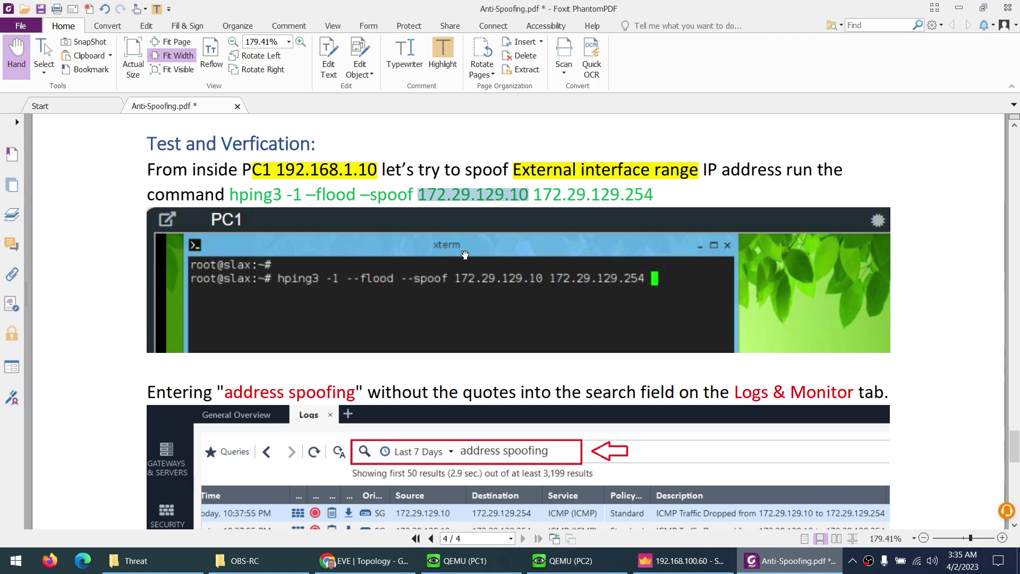
# Switch to the EVE-NG lab topology and bring up PC1's QEMU terminal
pyautogui.click(366, 561)
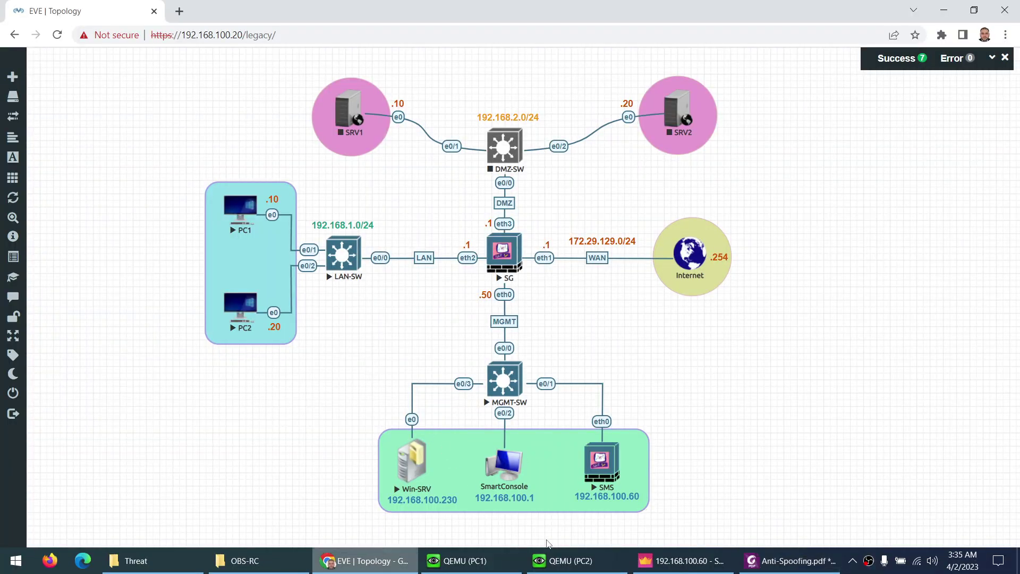
pyautogui.click(489, 566)
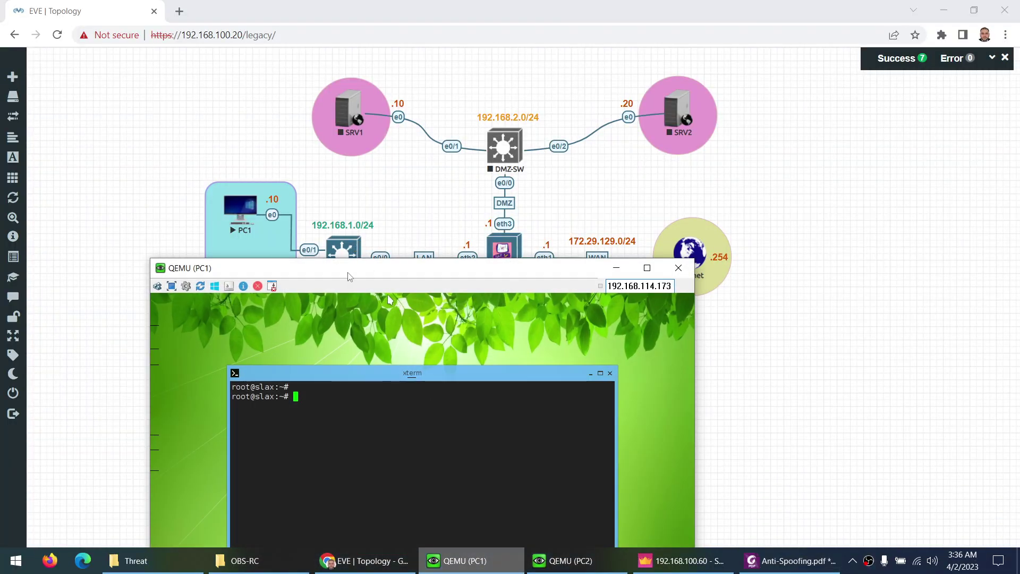
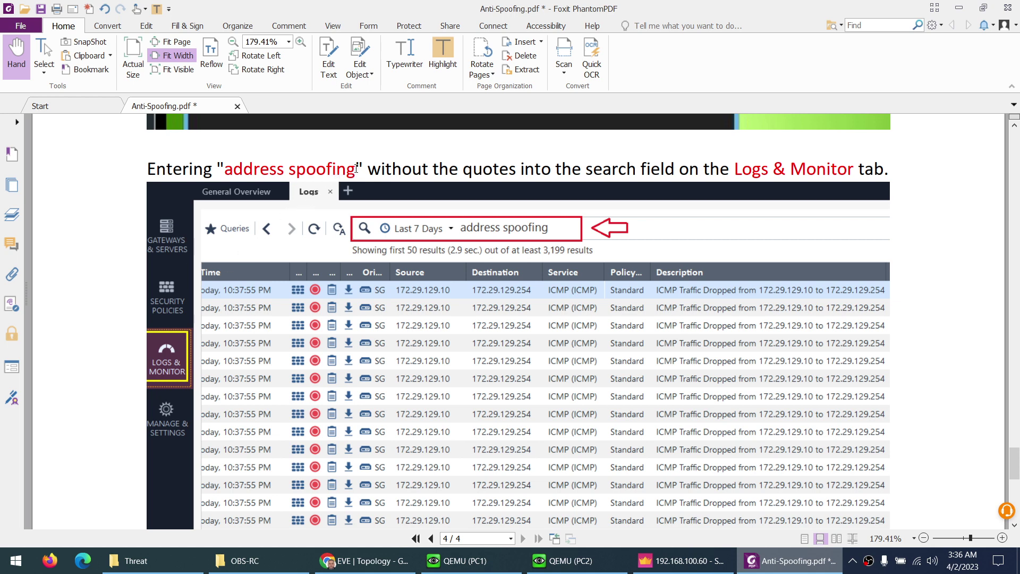
# Copy the phrase 'address spoofing' from the heading of the Anti-Spoofing.pdf guide
pyautogui.moveTo(355, 169); pyautogui.dragTo(226, 167)
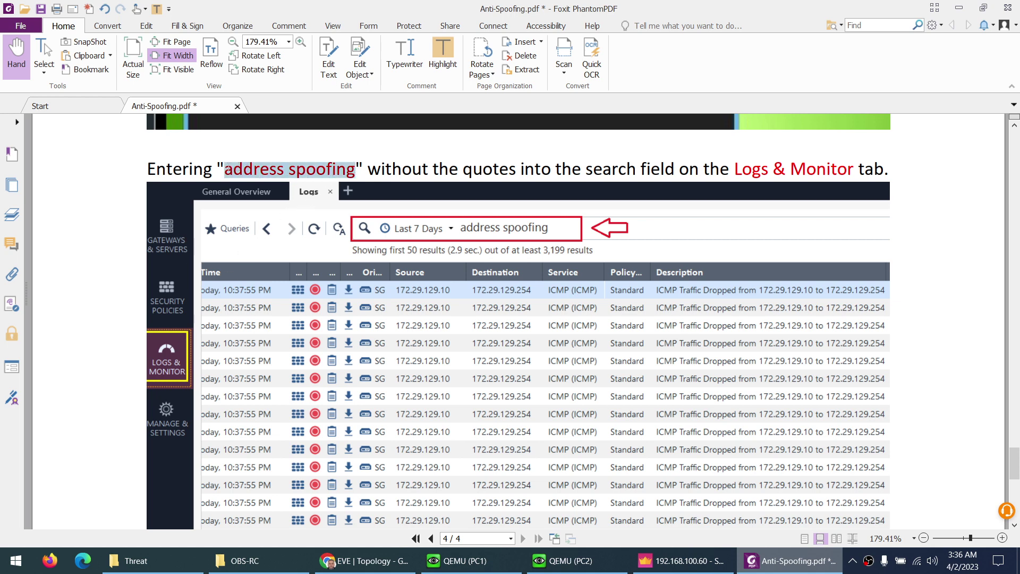
pyautogui.rightClick(227, 166)
pyautogui.click(256, 179)
# In Logs & Monitor, replace the blade:IPS query with a pasted 'address spoofing' search and run it
pyautogui.click(683, 561)
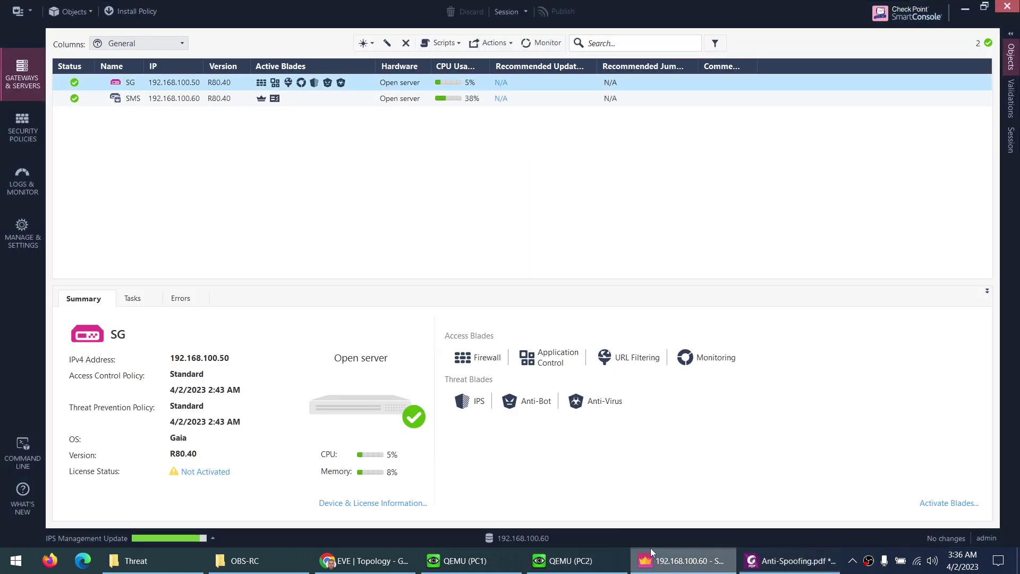
pyautogui.click(18, 189)
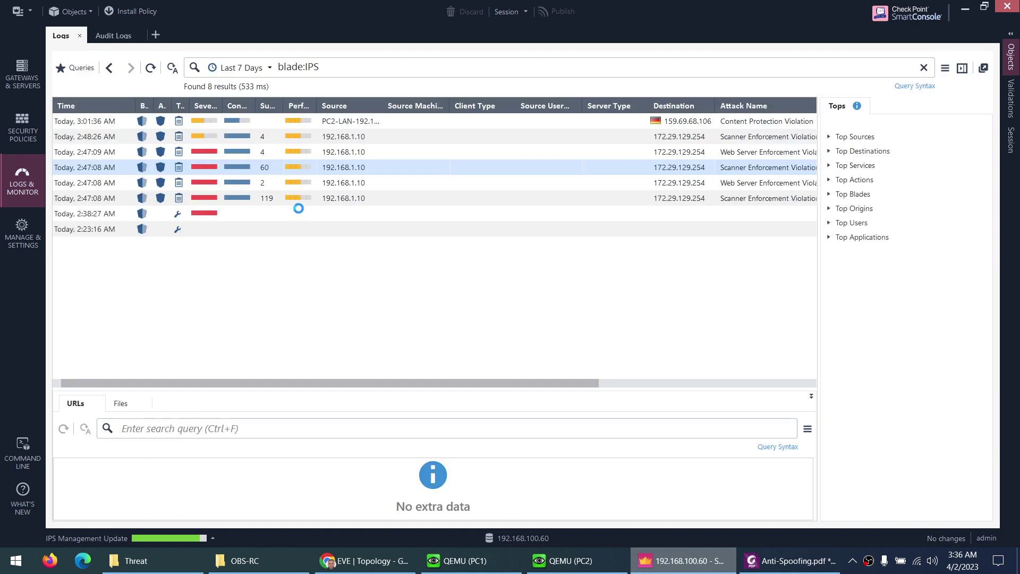
pyautogui.click(340, 72)
pyautogui.press('BackSpace')
pyautogui.press('BackSpace')
pyautogui.press('BackSpace')
pyautogui.press('BackSpace')
pyautogui.press('BackSpace')
pyautogui.press('BackSpace')
pyautogui.press('BackSpace')
pyautogui.press('BackSpace')
pyautogui.press('BackSpace')
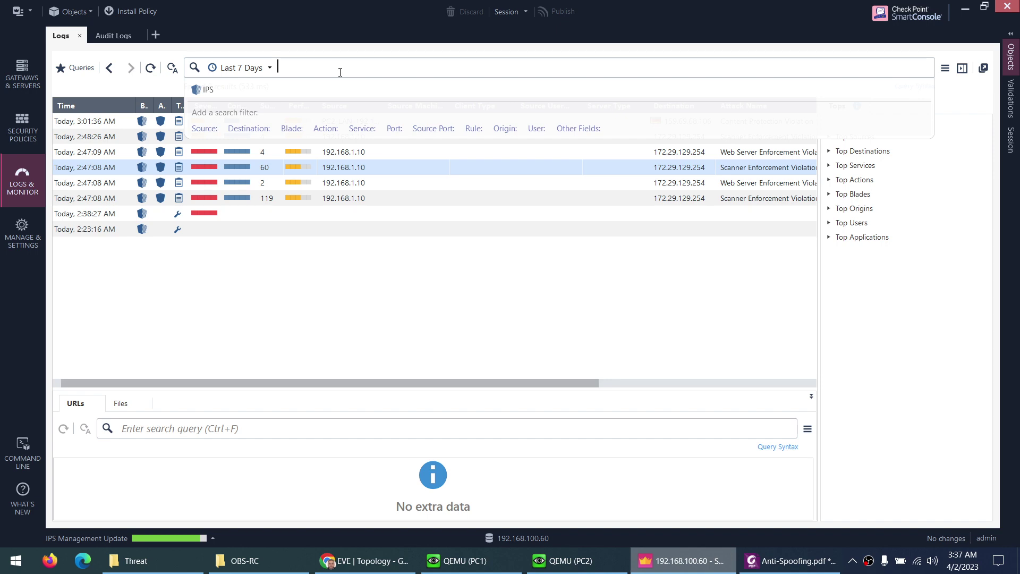
pyautogui.rightClick(340, 72)
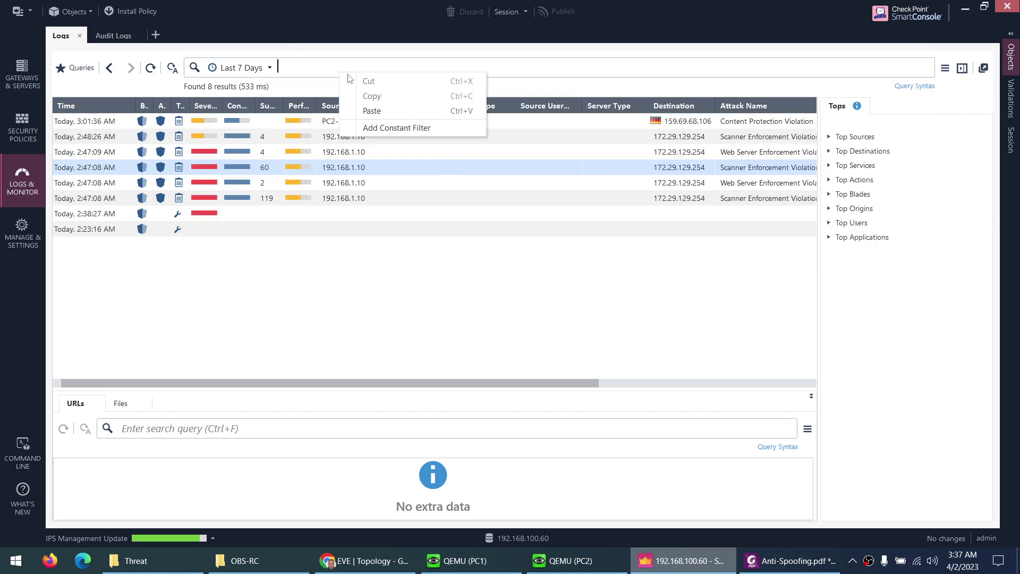
pyautogui.click(382, 105)
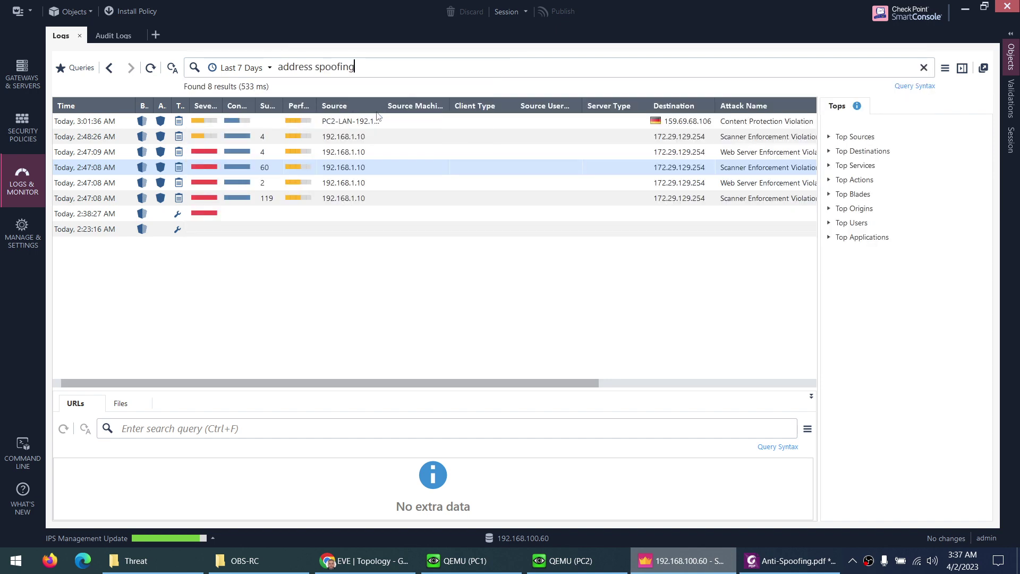
pyautogui.press('Return')
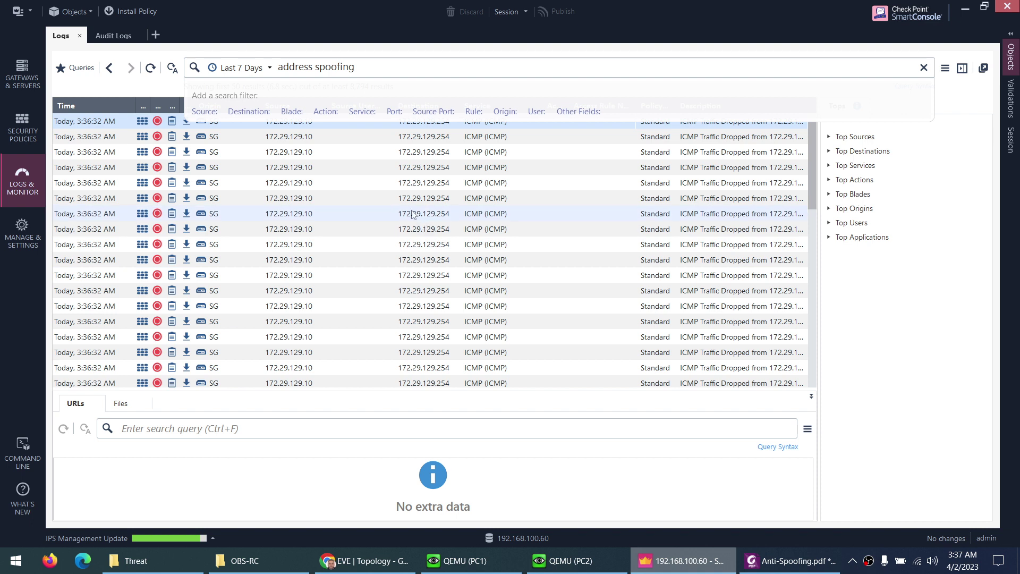
# Dismiss the filter suggestions to reveal the dropped ICMP entries from 172.29.129.10 to 172.29.129.254
pyautogui.click(318, 463)
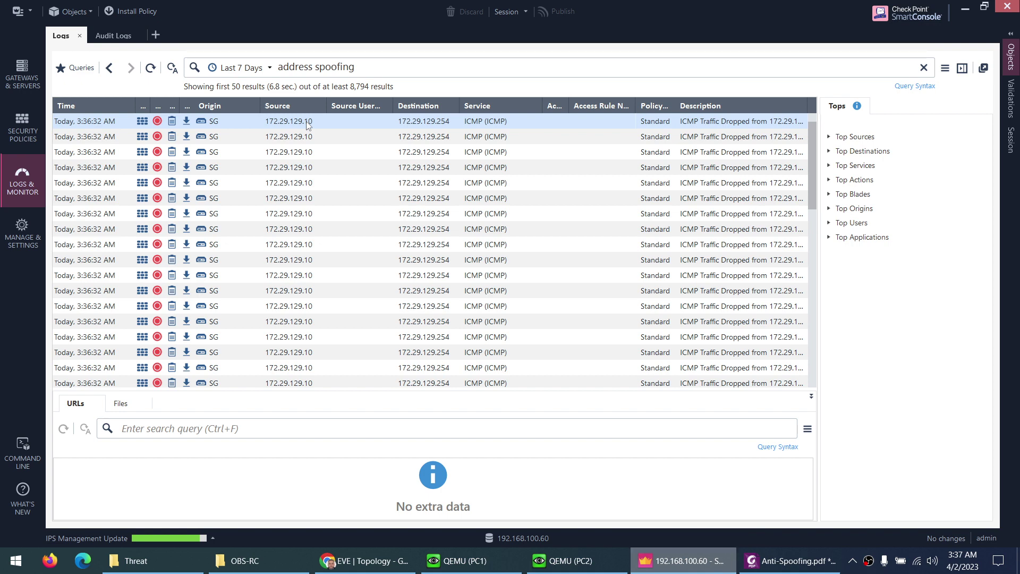
# Inspect the first dropped ICMP log's details, then open the second row's Log Details showing Address spoofing
pyautogui.doubleClick(429, 123)
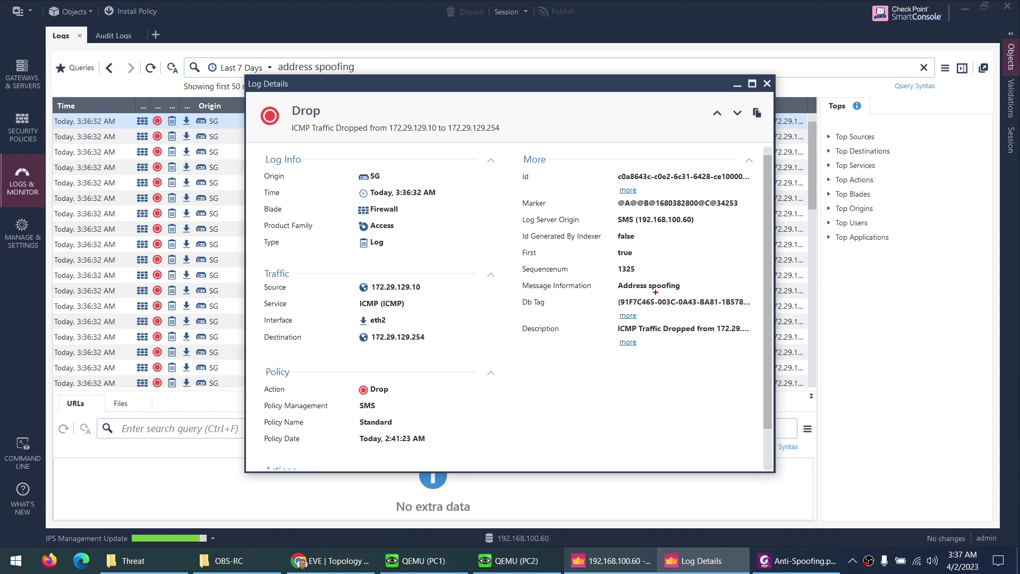
pyautogui.moveTo(624, 294)
pyautogui.mouseDown()
pyautogui.moveTo(665, 298)
pyautogui.moveTo(688, 285)
pyautogui.moveTo(550, 270)
pyautogui.moveTo(559, 291)
pyautogui.moveTo(644, 292)
pyautogui.mouseUp()
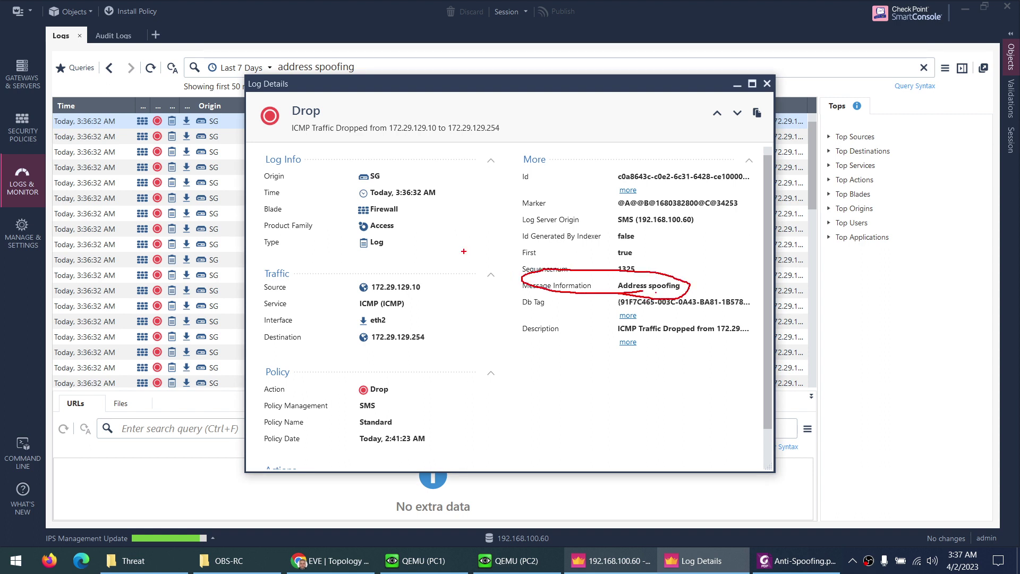
pyautogui.moveTo(362, 310)
pyautogui.mouseDown()
pyautogui.moveTo(421, 306)
pyautogui.moveTo(349, 301)
pyautogui.mouseUp()
pyautogui.moveTo(361, 338)
pyautogui.mouseDown()
pyautogui.moveTo(431, 332)
pyautogui.moveTo(345, 327)
pyautogui.moveTo(380, 346)
pyautogui.mouseUp()
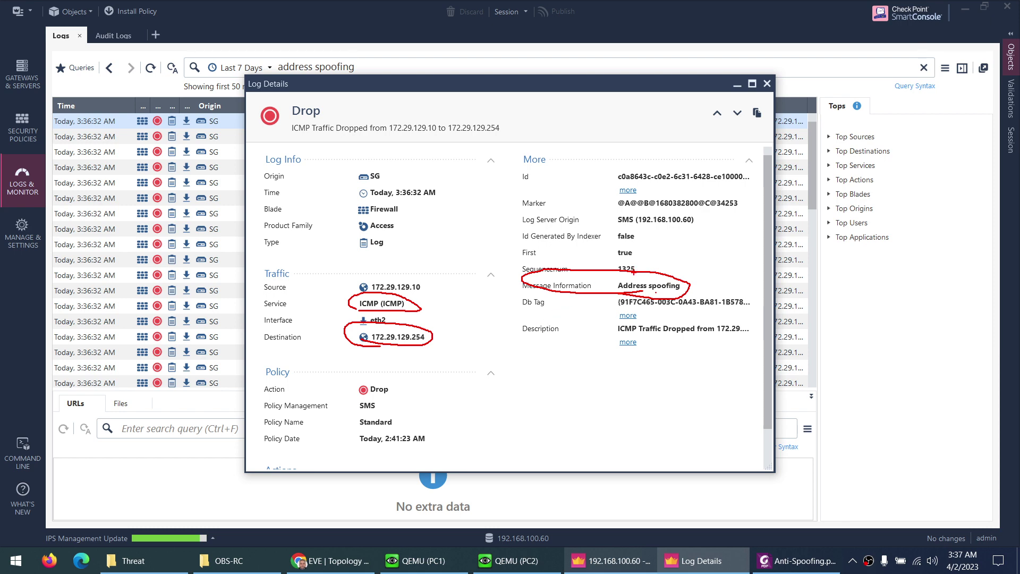
pyautogui.moveTo(636, 274); pyautogui.dragTo(688, 239)
pyautogui.press('Escape')
pyautogui.click(767, 84)
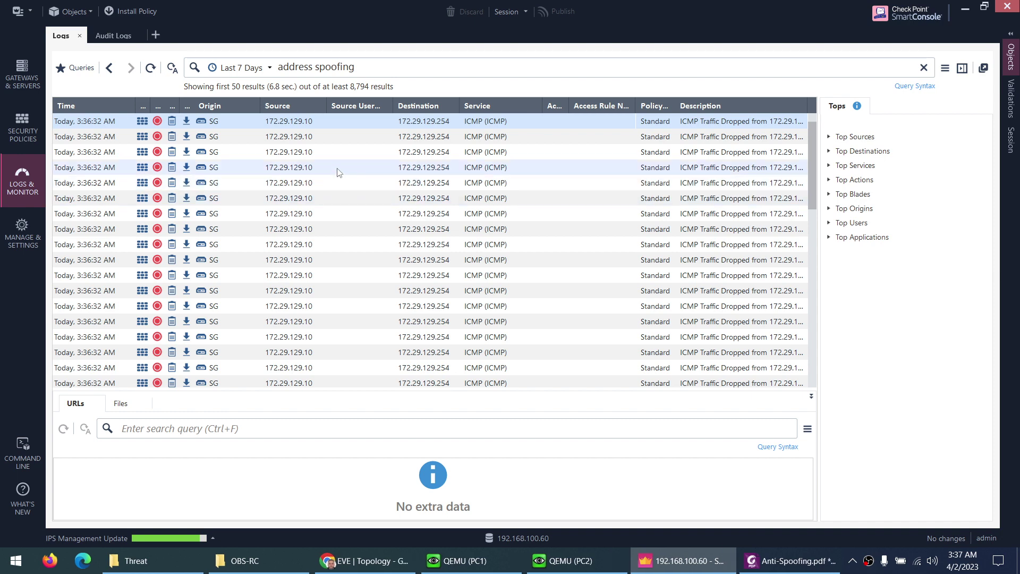
pyautogui.doubleClick(300, 138)
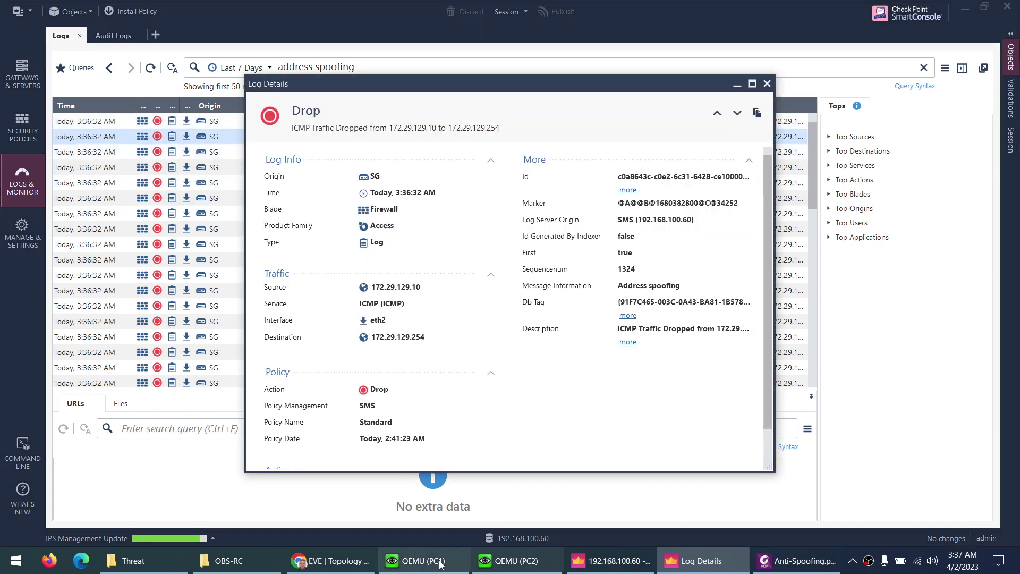
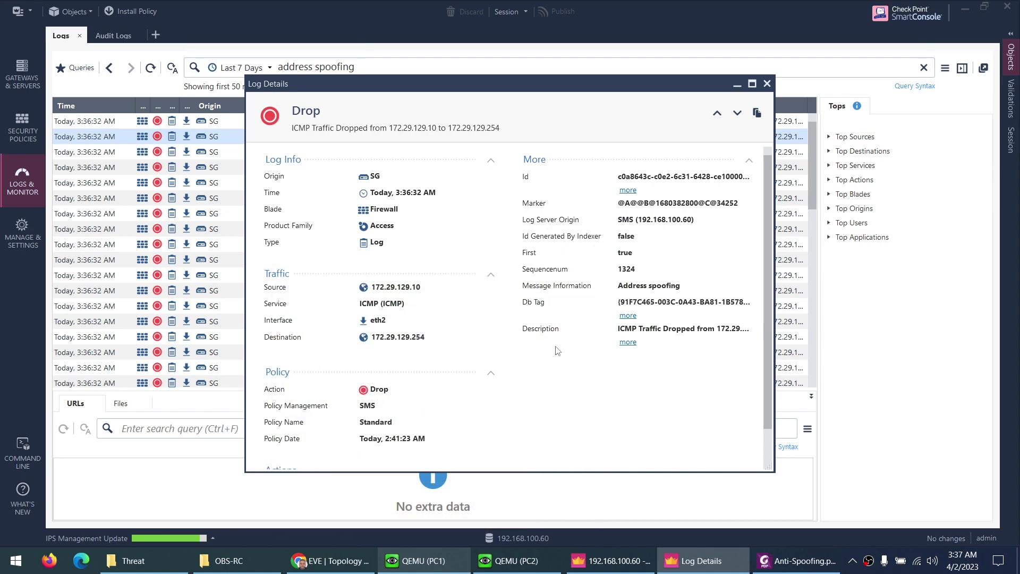
# Close the drop log's details to show all address spoofing log entries from 172.29.129.10
pyautogui.click(767, 84)
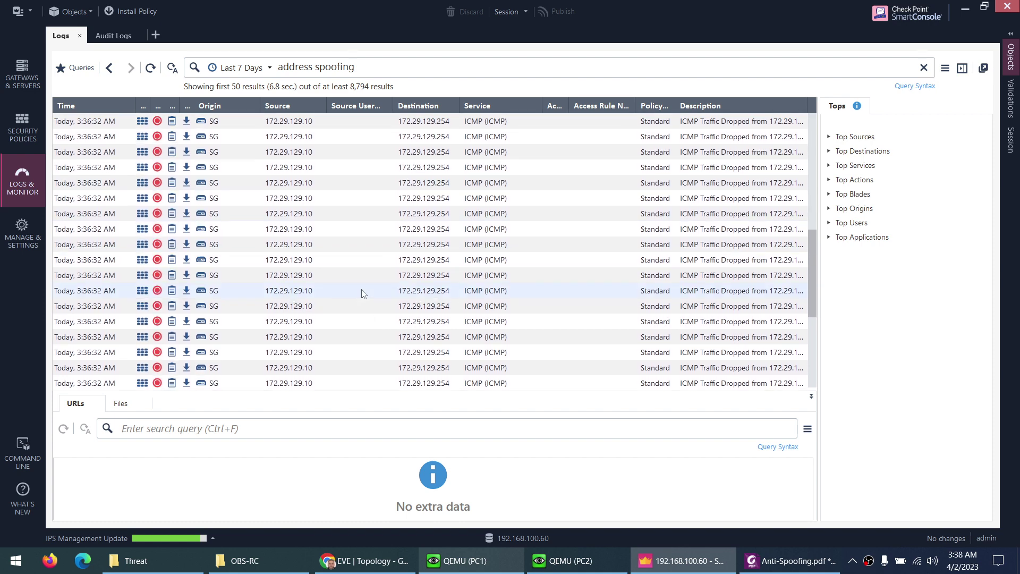
pyautogui.scroll(1, 363, 291)
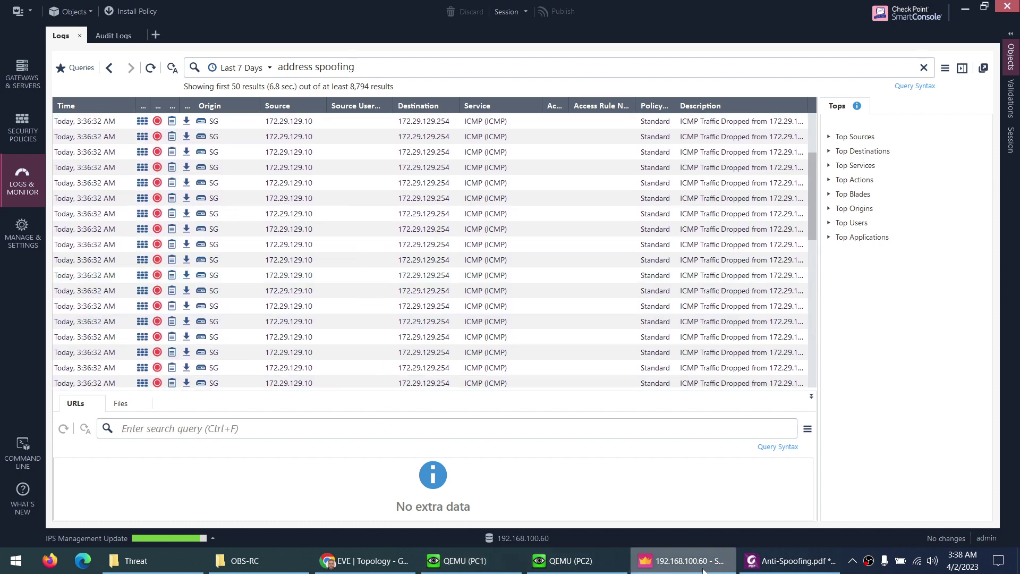
# Switch to Anti-Spoofing.pdf and scroll back up to page 1's IP Spoofing section
pyautogui.click(792, 561)
pyautogui.scroll(-2, 510, 381)
pyautogui.scroll(-9, 510, 381)
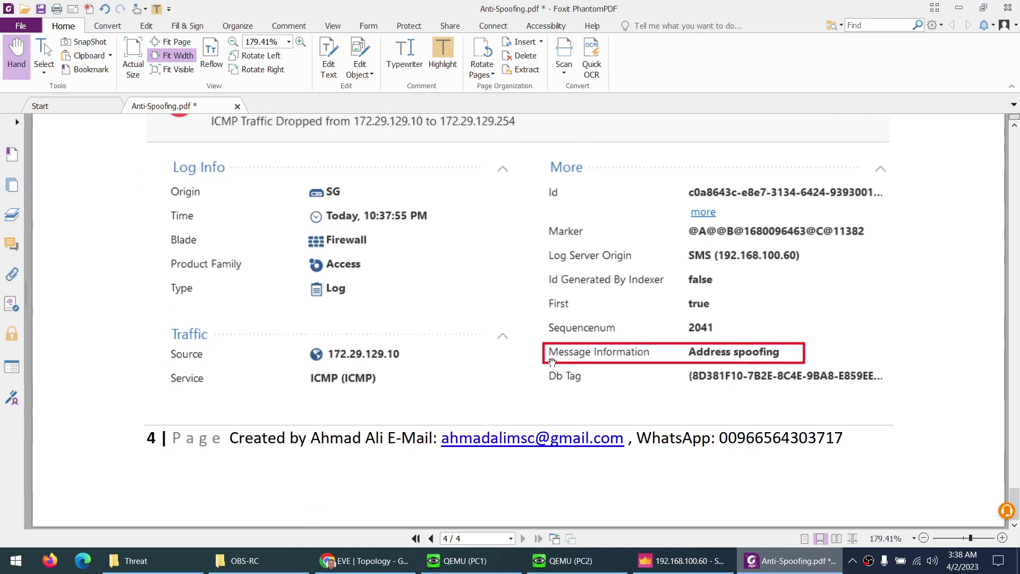
pyautogui.scroll(12, 552, 363)
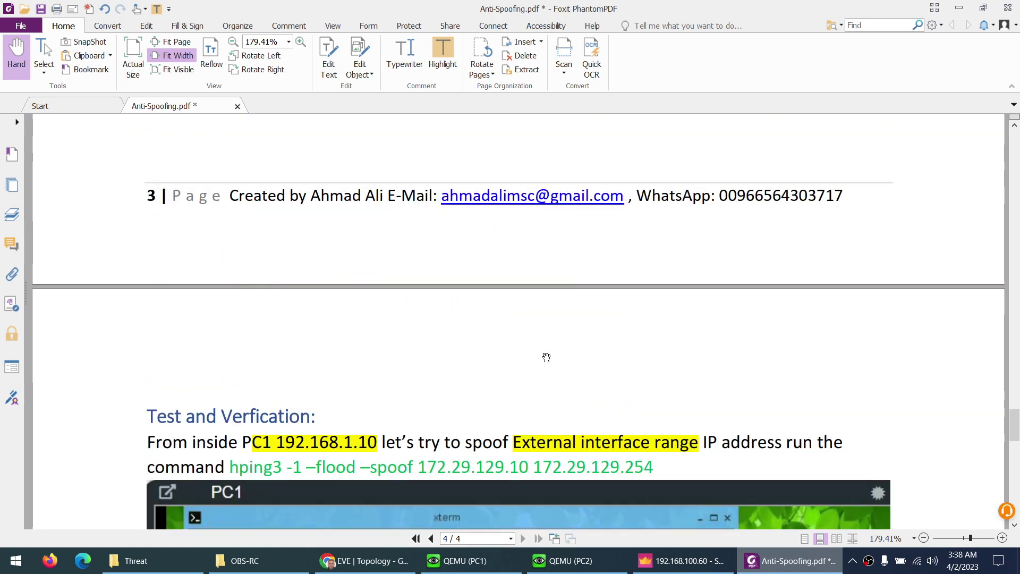
pyautogui.scroll(15, 546, 357)
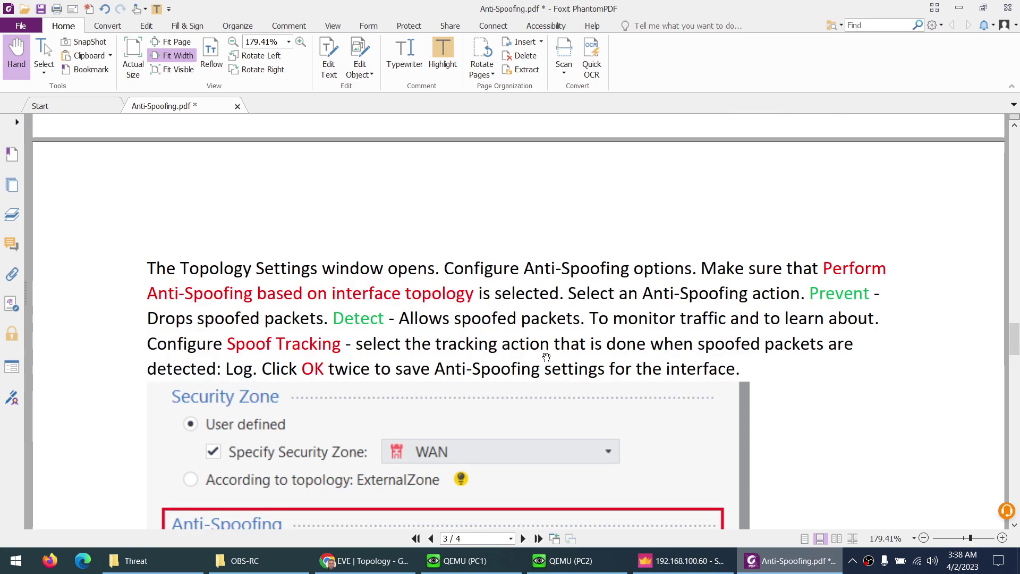
pyautogui.scroll(12, 546, 357)
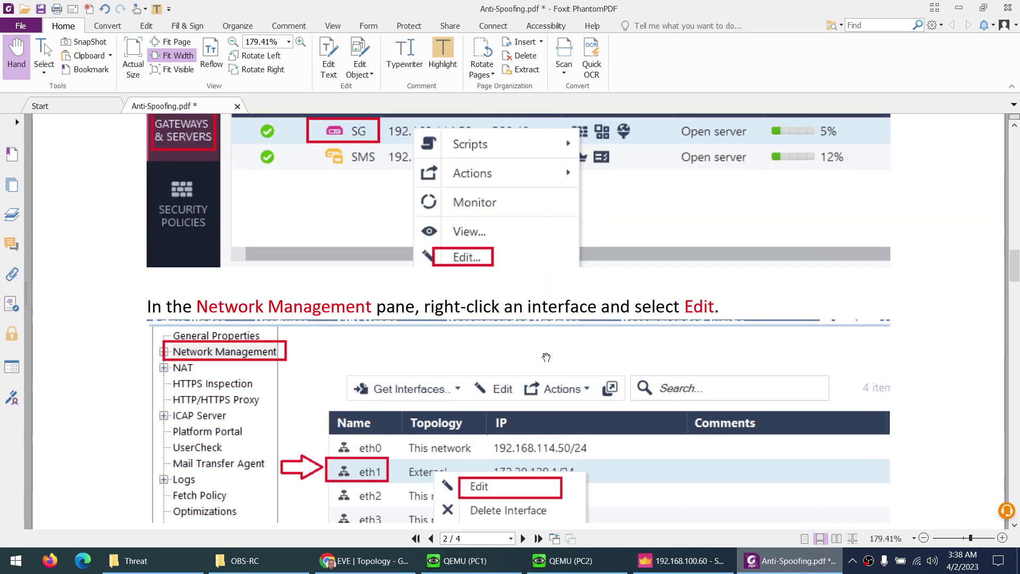
pyautogui.scroll(12, 547, 357)
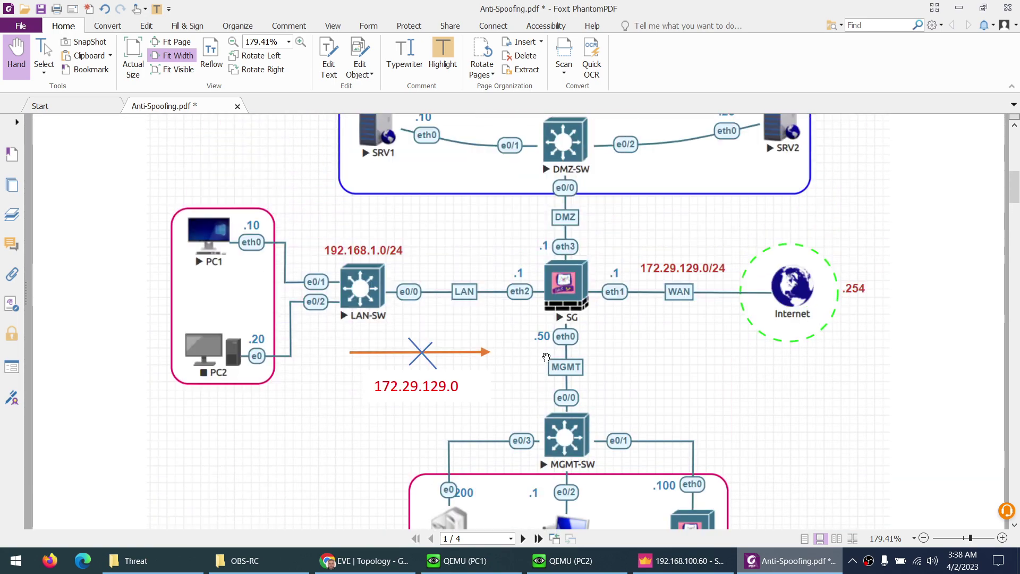
pyautogui.scroll(2, 546, 357)
pyautogui.scroll(5, 396, 313)
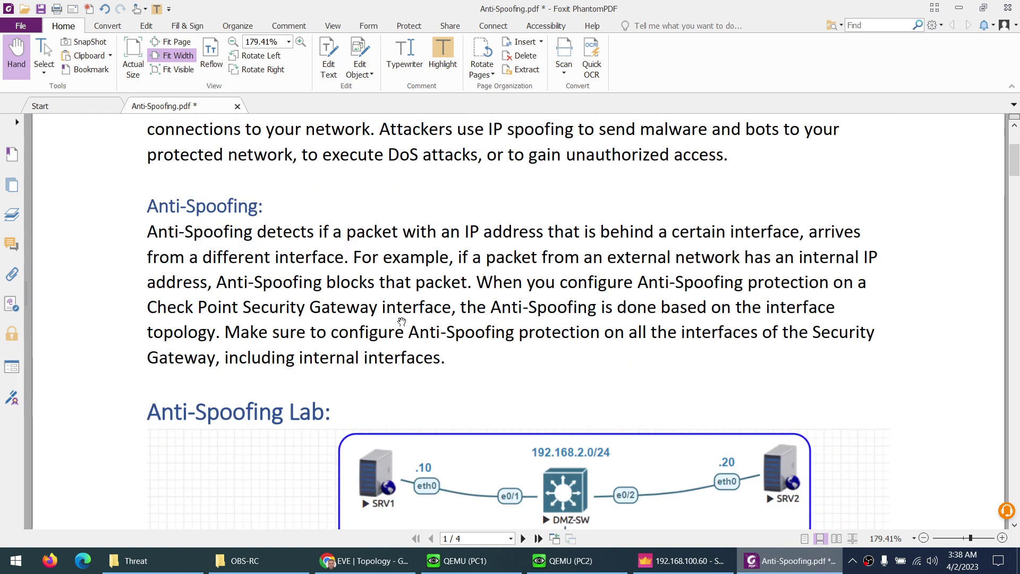